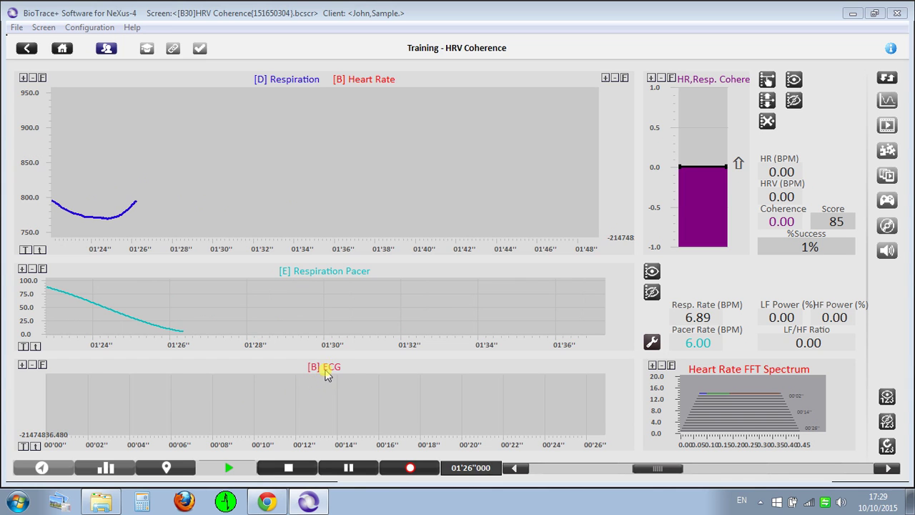
- Stop the running HRV Coherence session
left_click(269, 466)
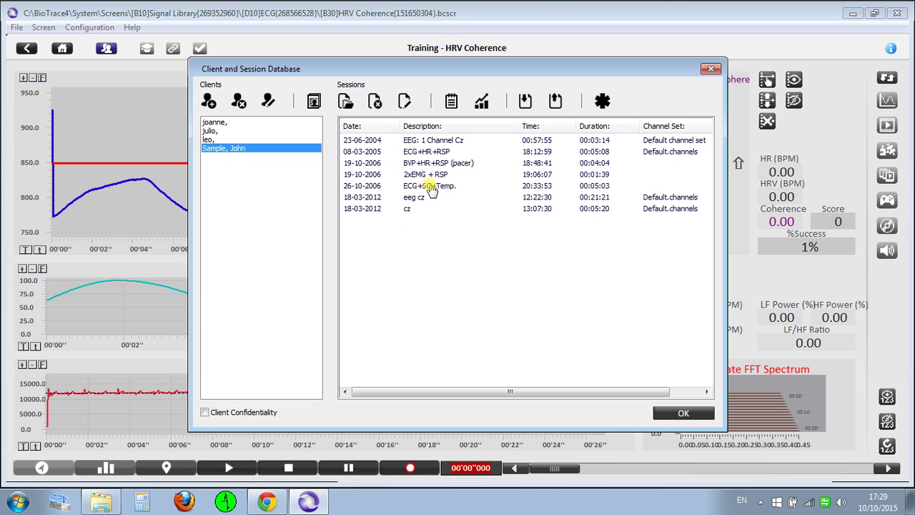
- Load the 26-10-2006 ECG+SC+Temp. session, briefly replay it, then reload it into HRV Coherence
left_click(431, 187)
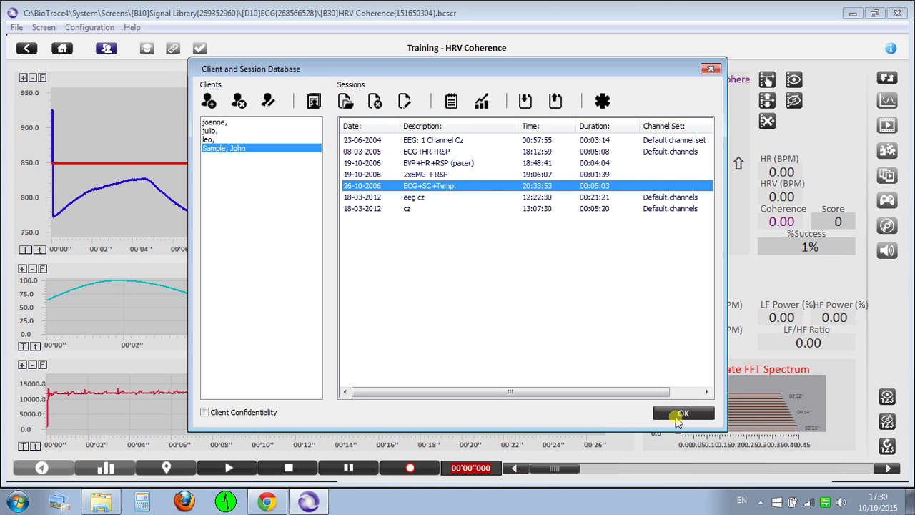
left_click(682, 413)
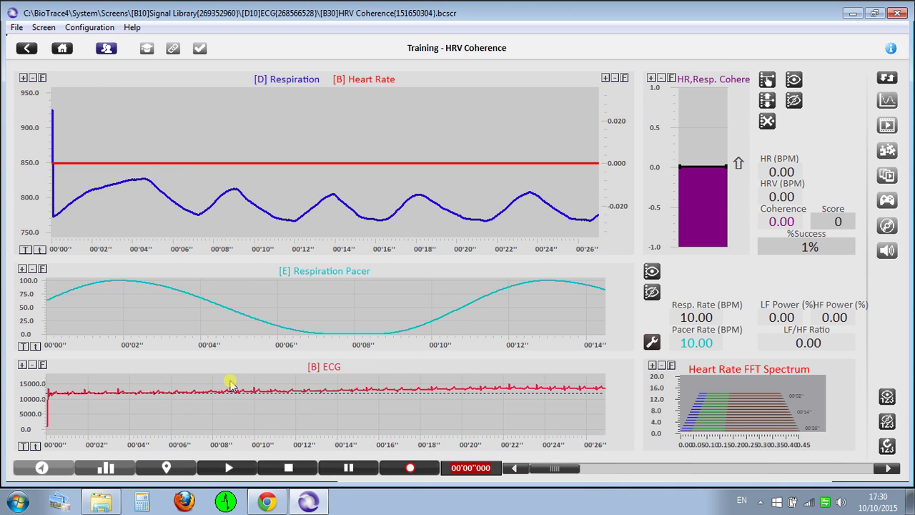
left_click(230, 467)
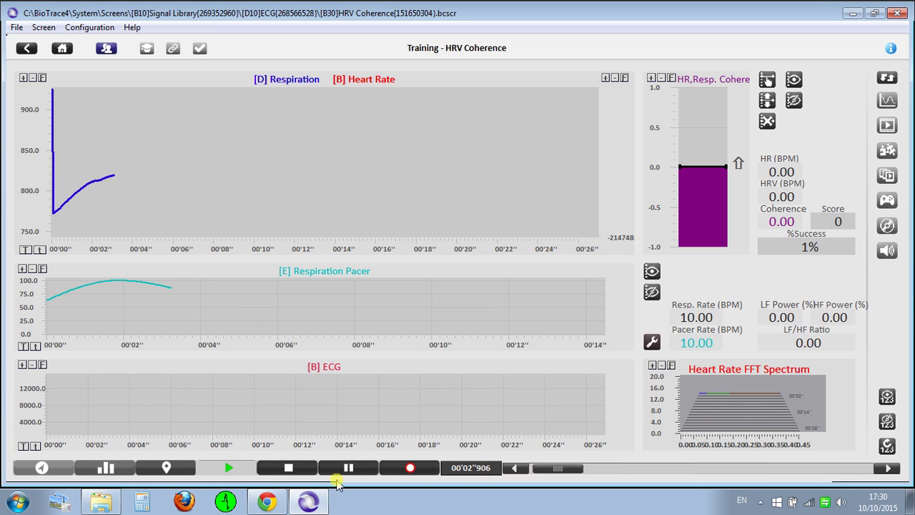
left_click(286, 469)
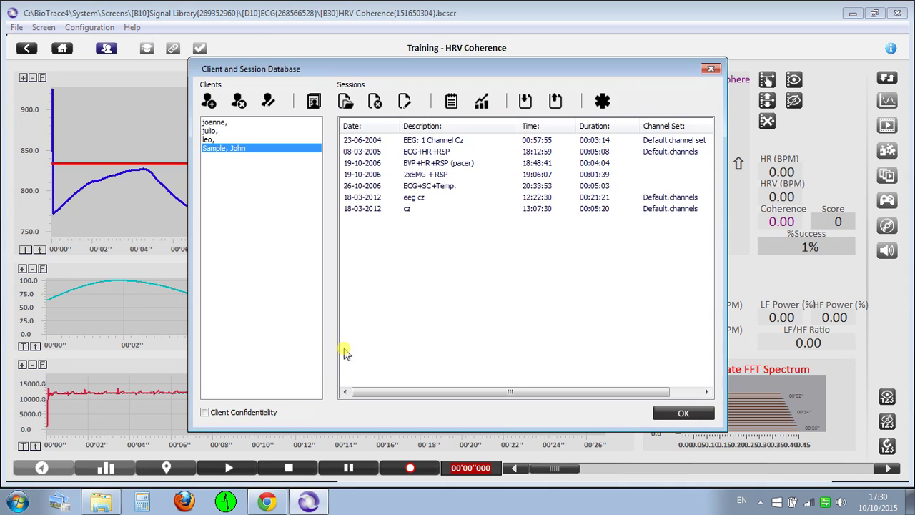
left_click(432, 186)
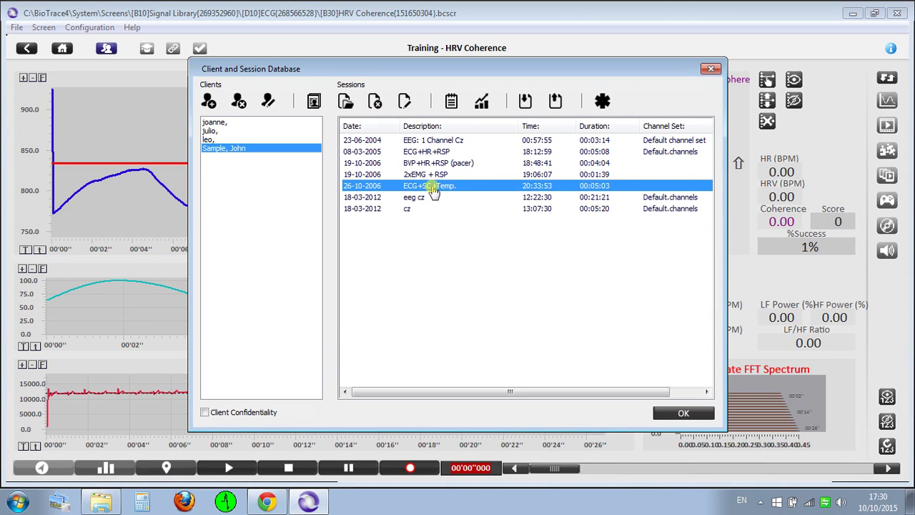
double_click(431, 186)
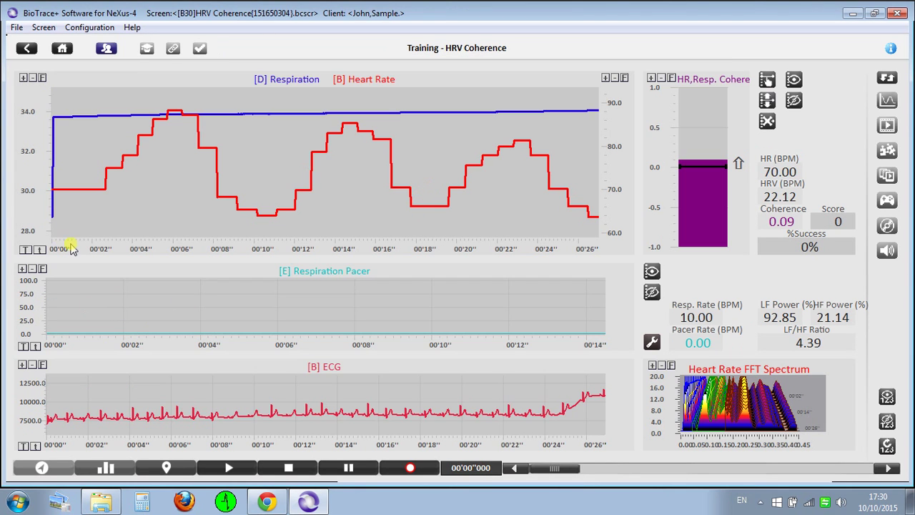
- Replay the loaded session and switch to the bar-graph review of all session traces
left_click(225, 469)
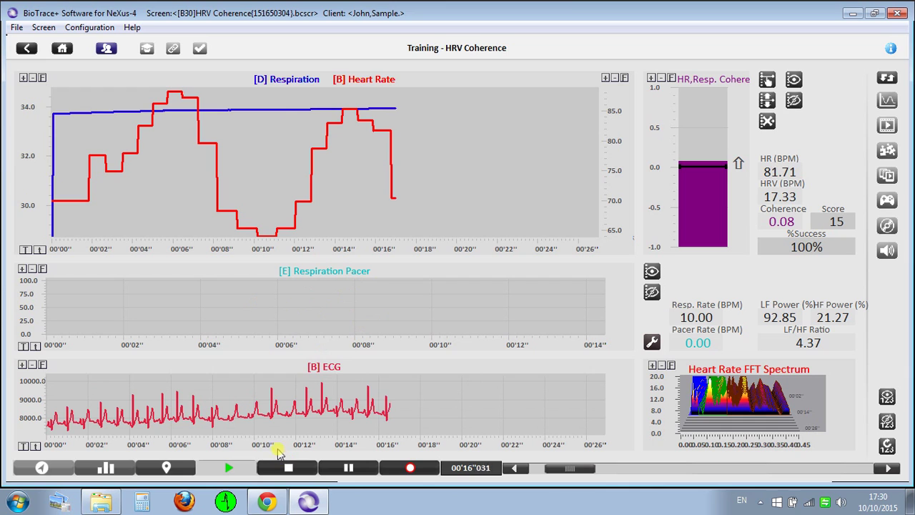
left_click(286, 468)
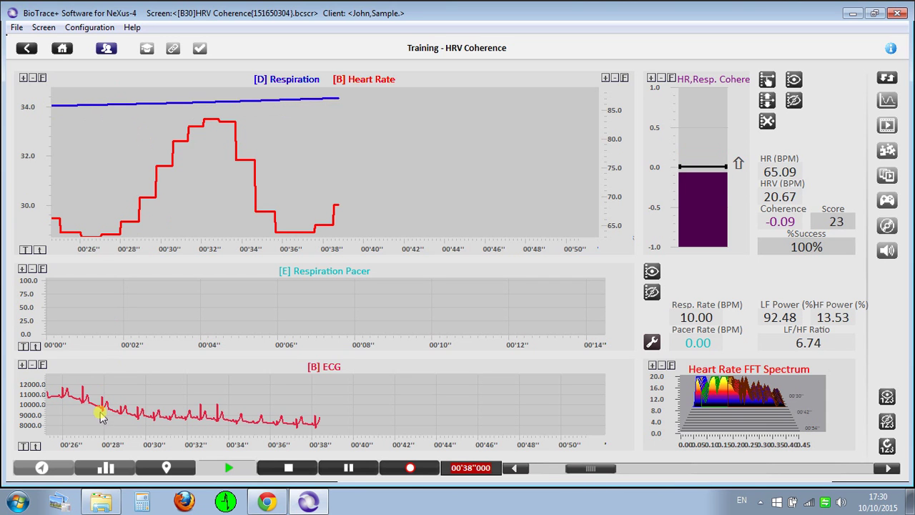
left_click(107, 468)
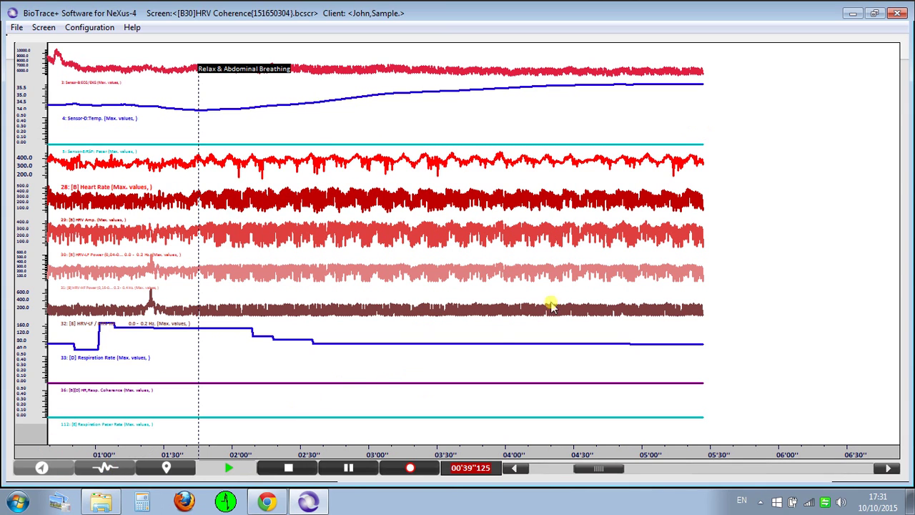
left_click_drag(703, 211, 226, 262)
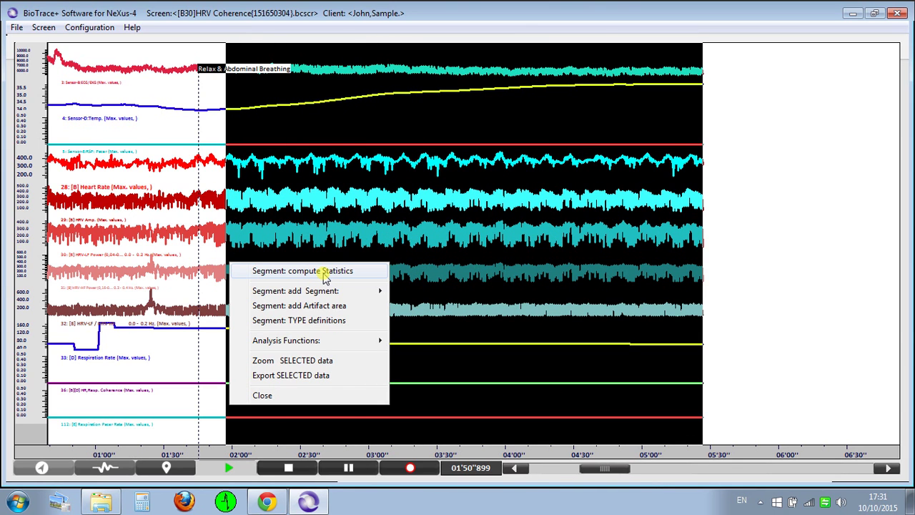
left_click(323, 273)
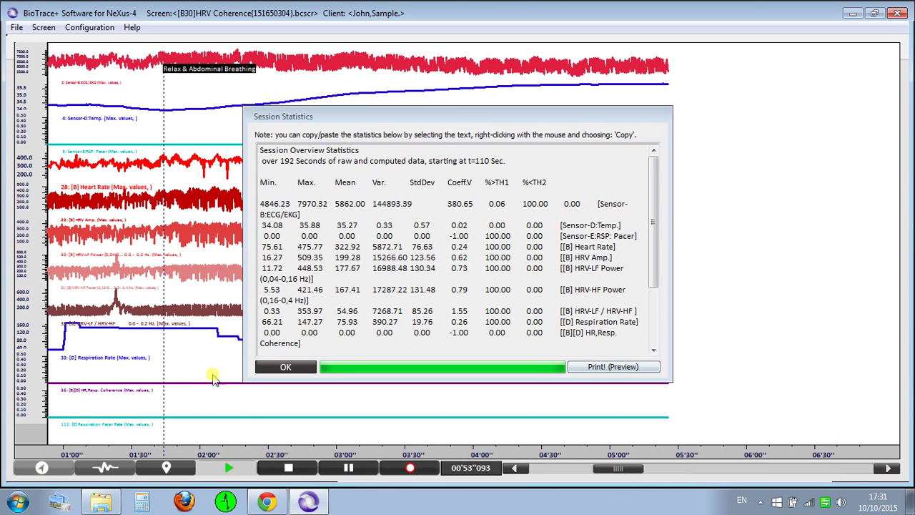
left_click(279, 367)
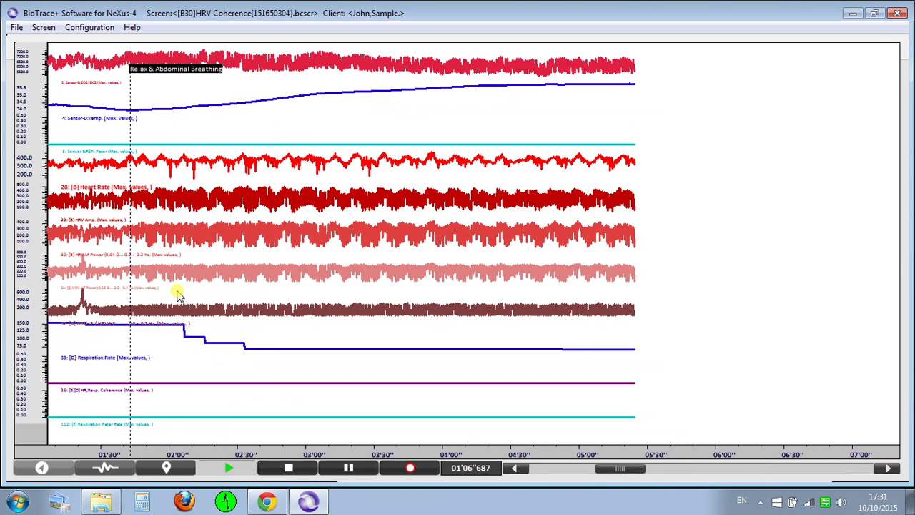
left_click(107, 467)
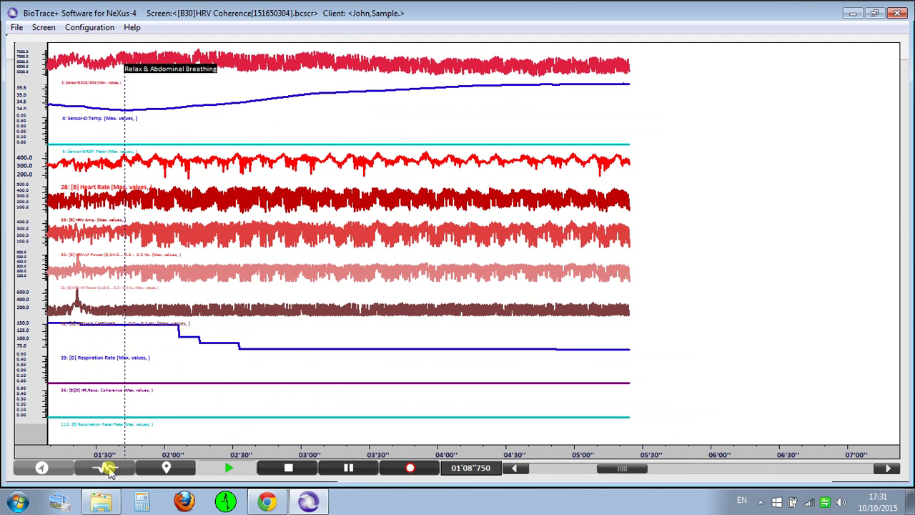
- Back out from HRV Coherence training to the Signal Library and open the Skin Conductance screens
left_click(107, 468)
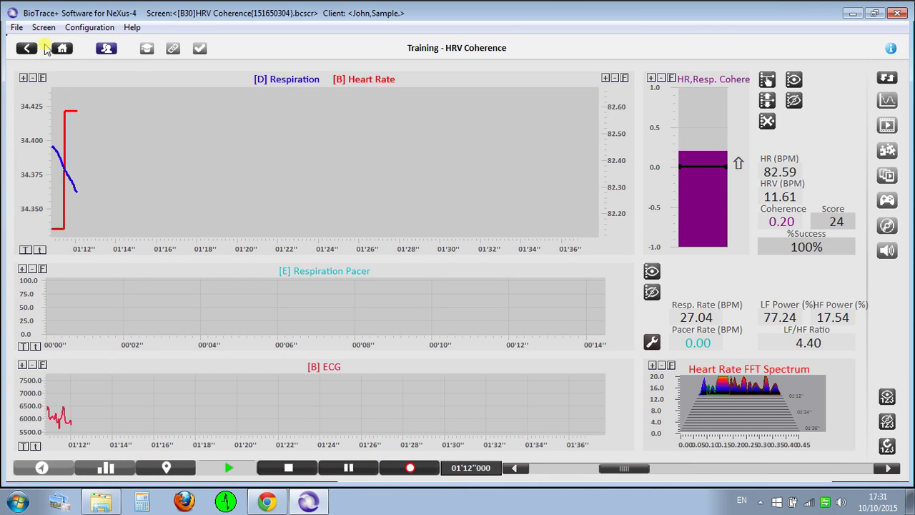
left_click(29, 49)
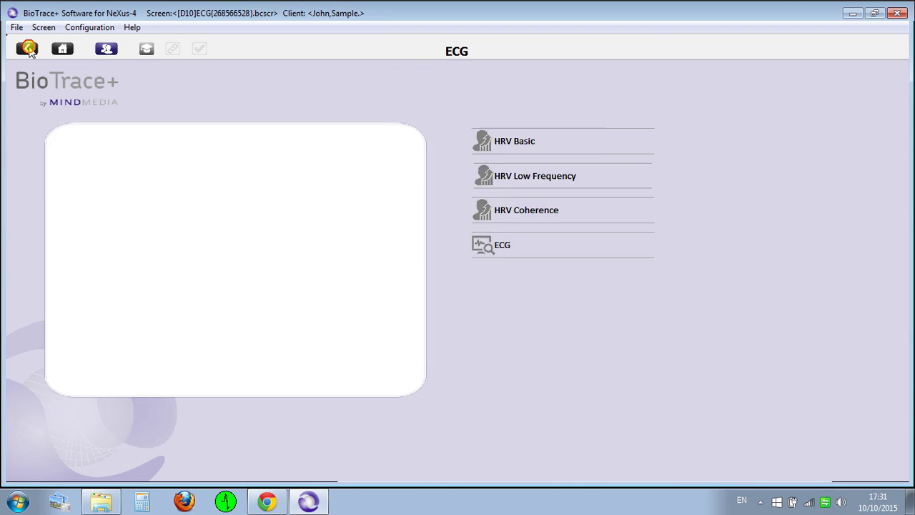
left_click(29, 49)
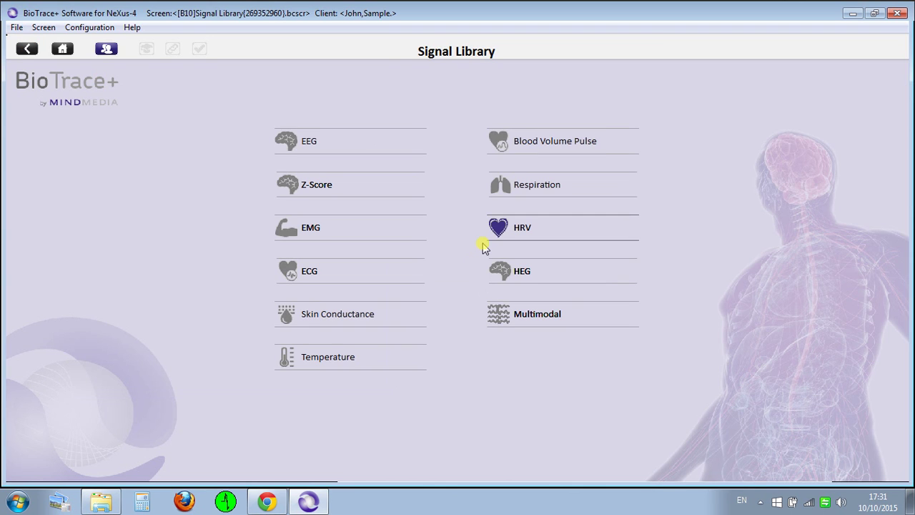
left_click(340, 315)
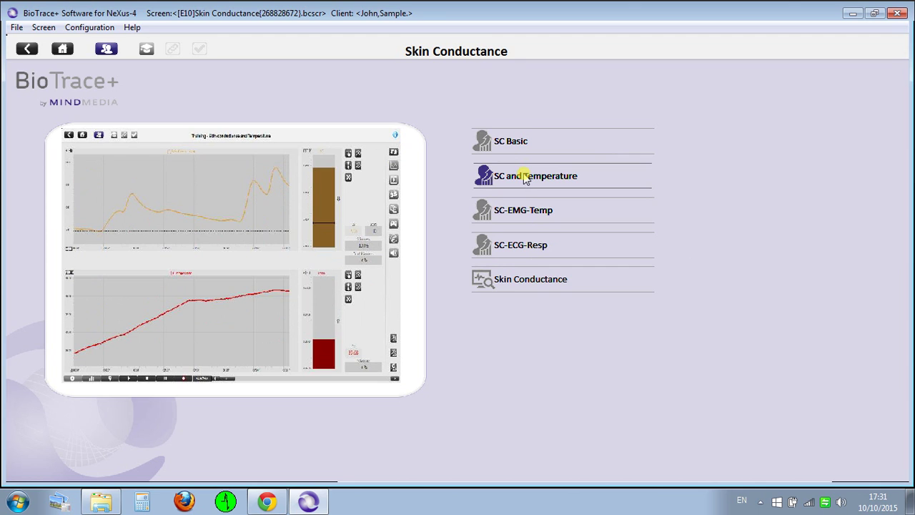
- Open the SC and Temperature screen and load the 26-10-2006 ECG+SC+Temp. session into it
left_click(525, 178)
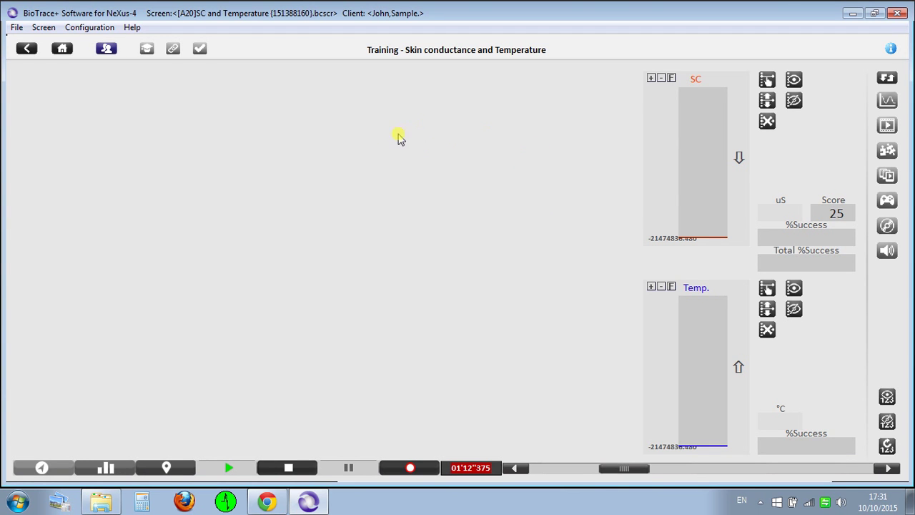
left_click(264, 467)
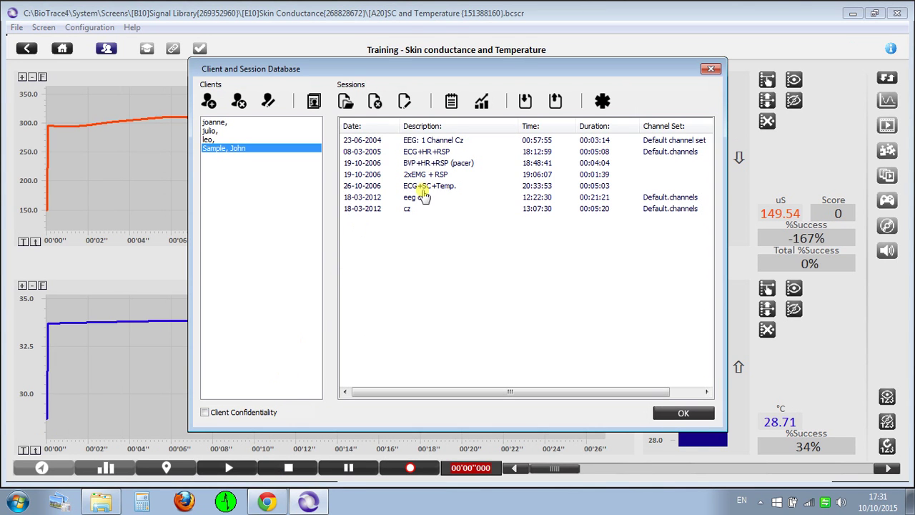
left_click(423, 187)
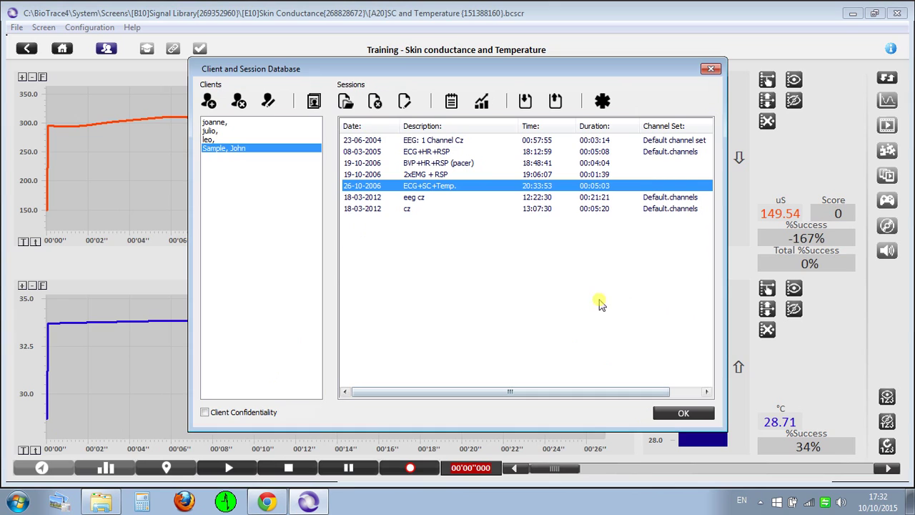
double_click(481, 187)
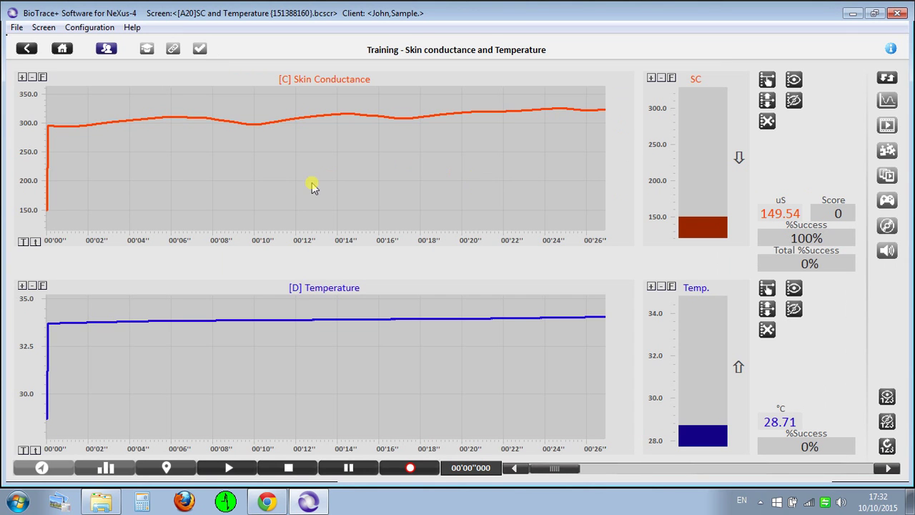
- Replay the session, set a Temperature threshold line, and narrow the Temp. bar's scale five times
left_click(223, 467)
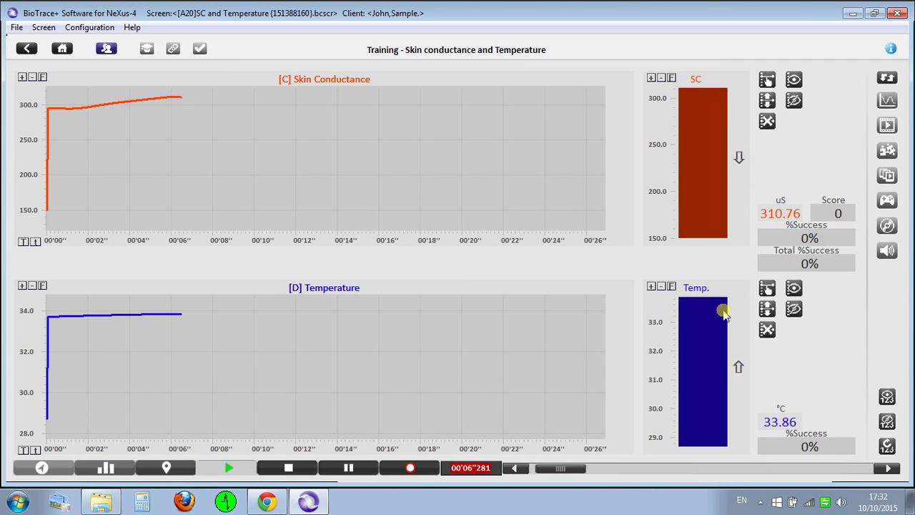
left_click(388, 305)
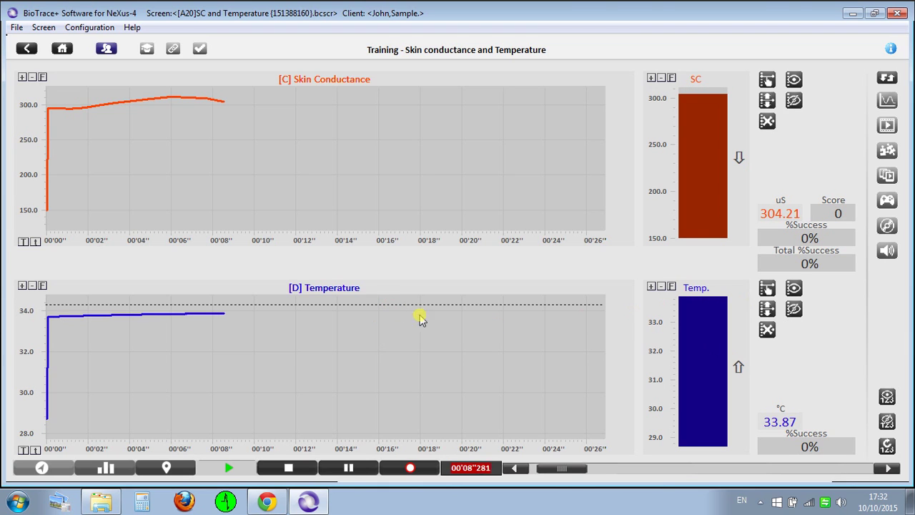
left_click(661, 287)
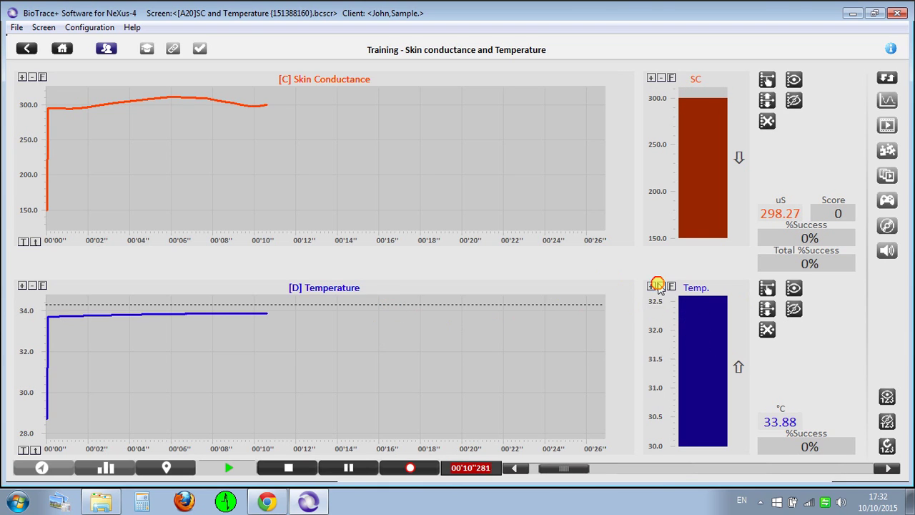
left_click(661, 286)
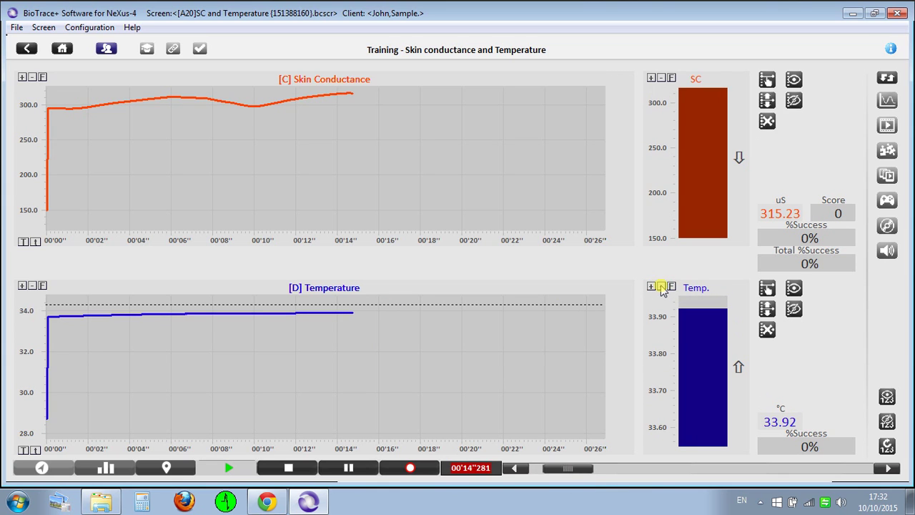
left_click(661, 286)
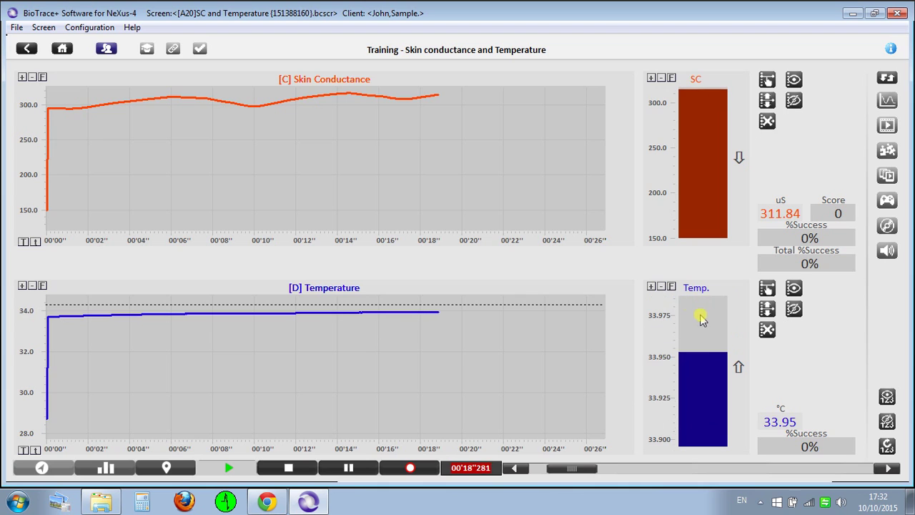
left_click(661, 287)
left_click(660, 286)
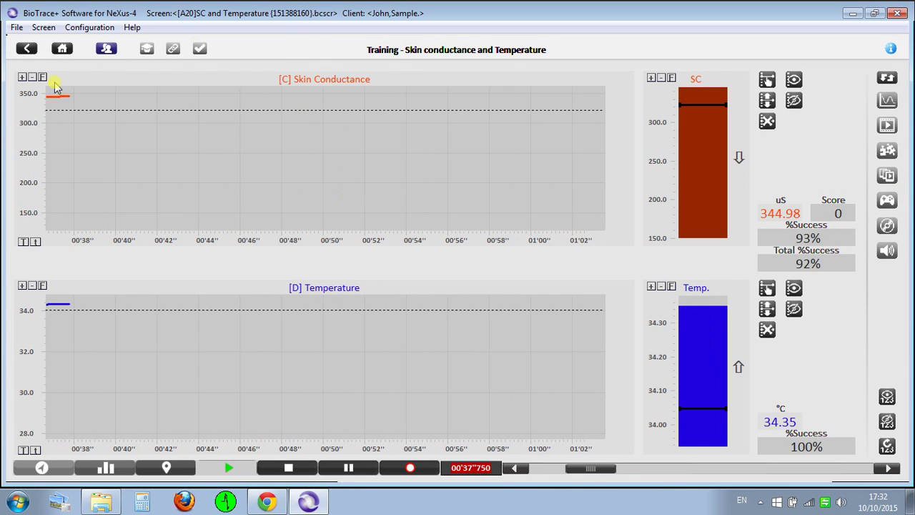
- Leave skin conductance training for the Signal Library and open the HEG-EMG training screen
left_click(27, 50)
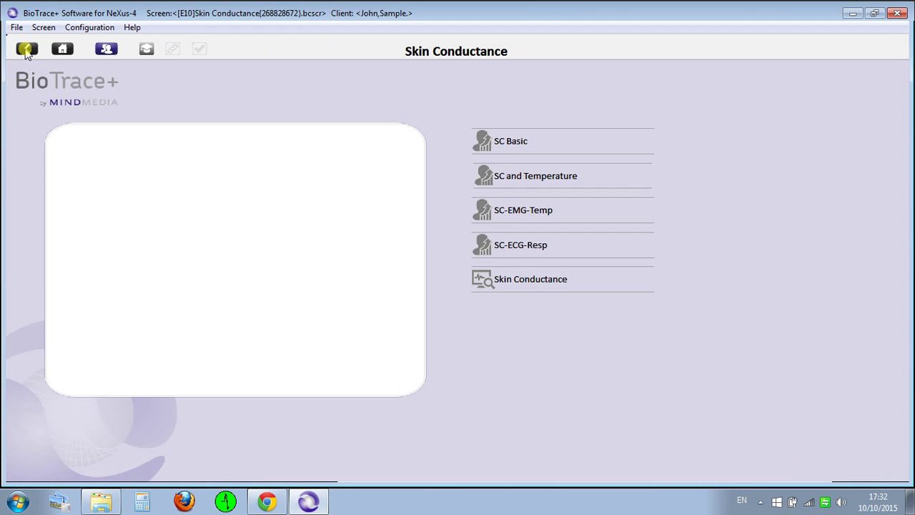
left_click(26, 50)
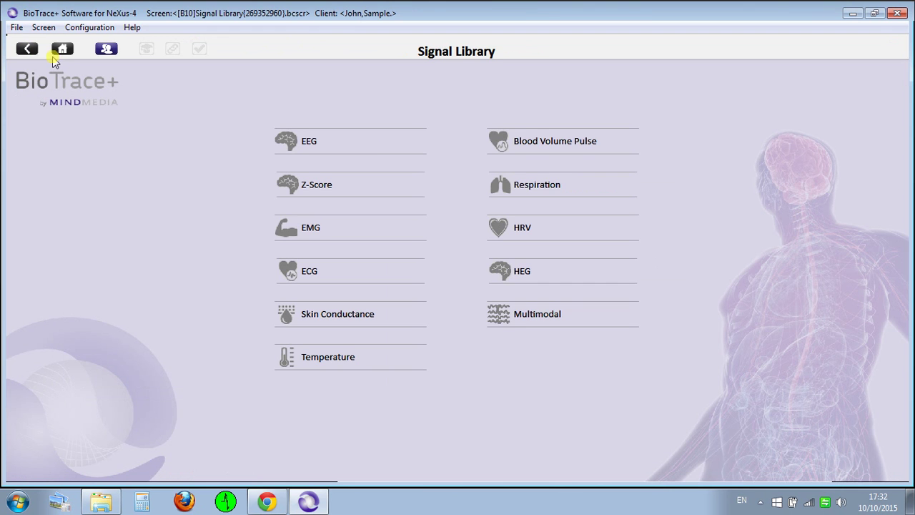
left_click(517, 276)
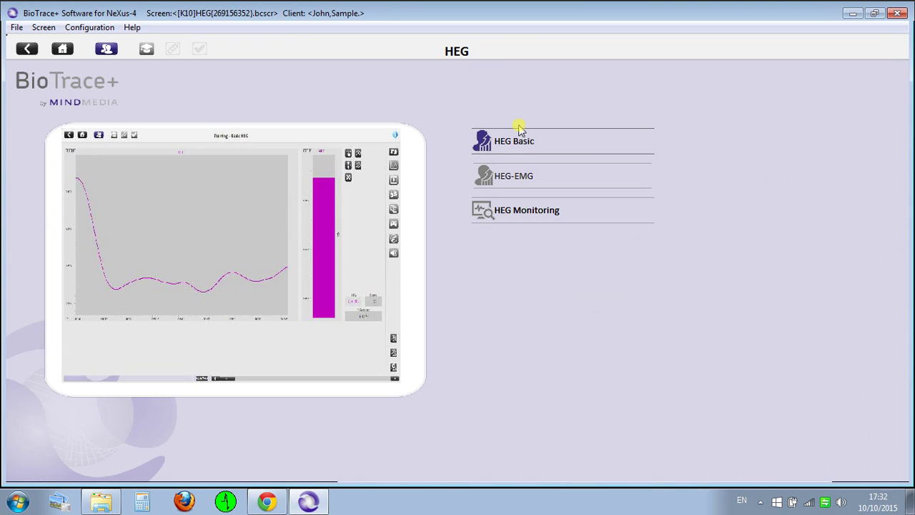
left_click(527, 176)
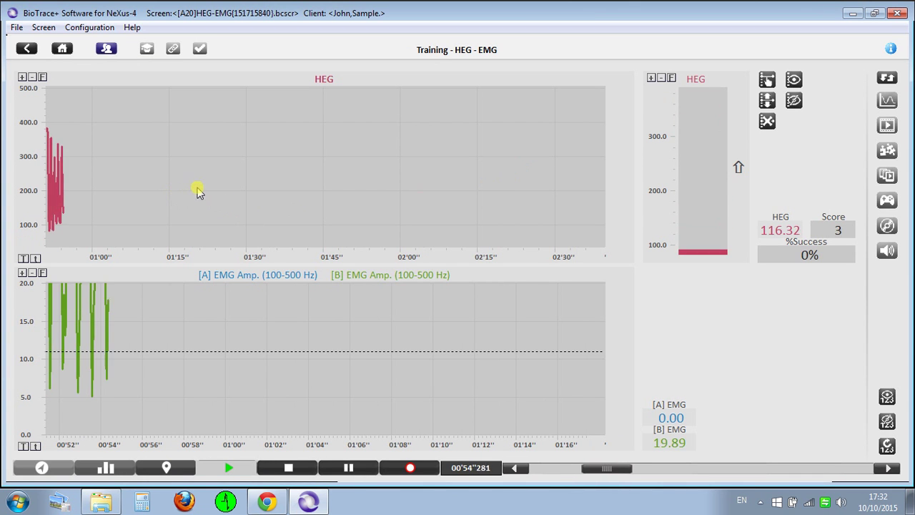
- Return through the HEG screen list to the Signal Library
left_click(25, 47)
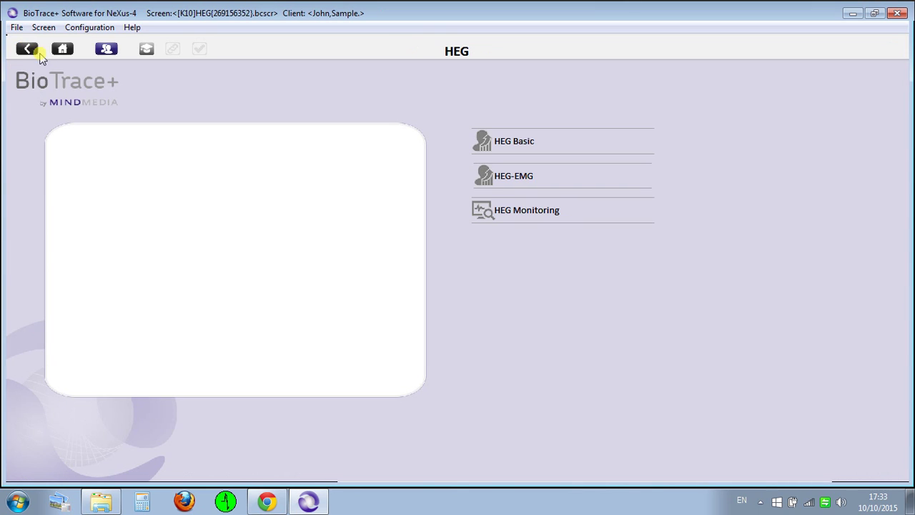
mouse_move(541, 214)
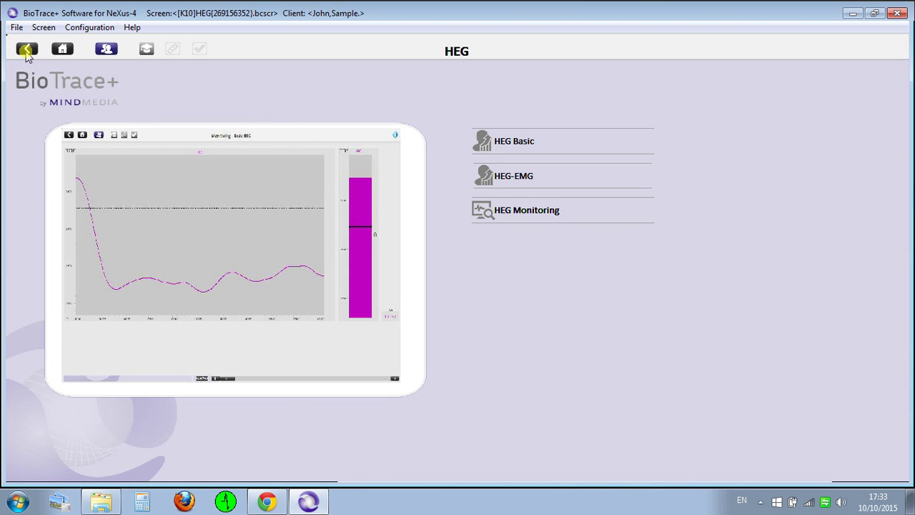
left_click(26, 50)
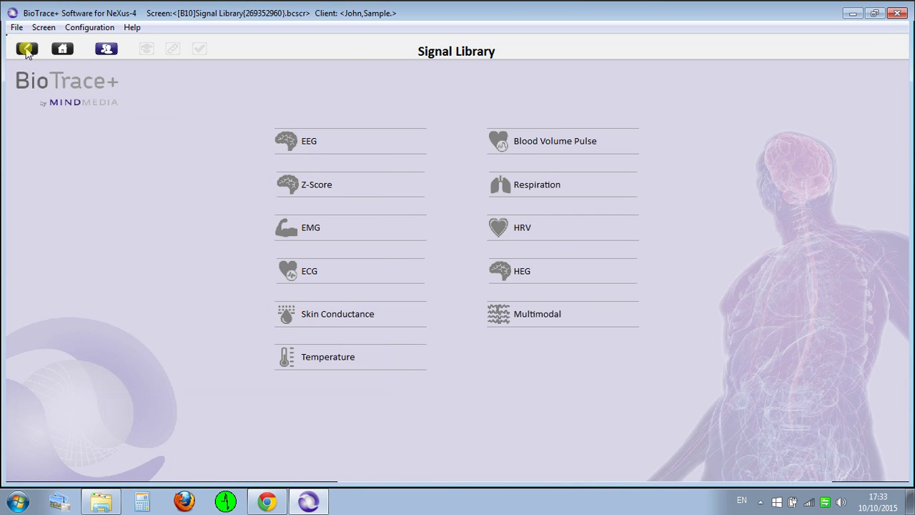
- Preview the Multimodal screen options, then go back through the Signal Library to Home
left_click(570, 321)
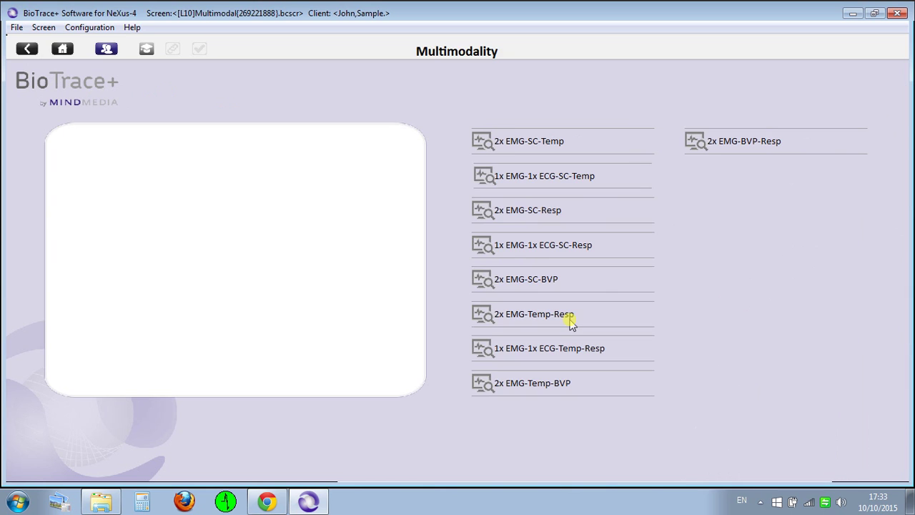
mouse_move(559, 187)
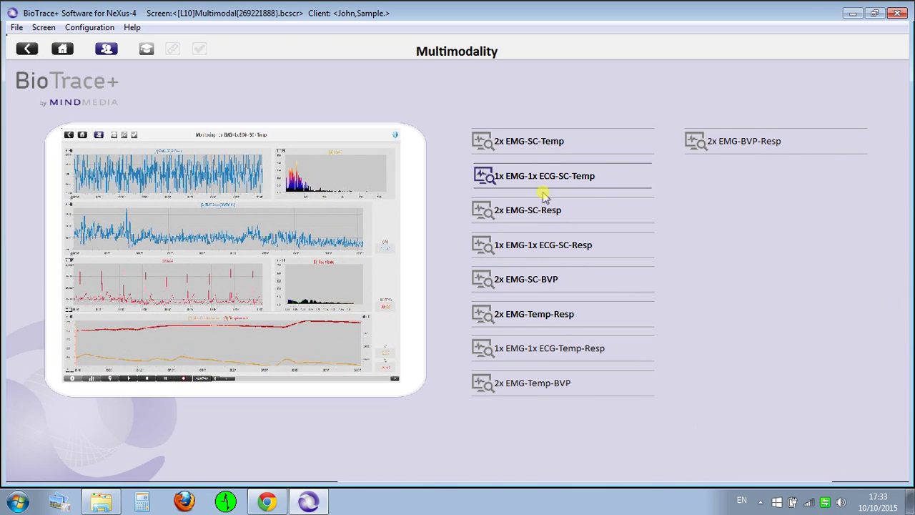
mouse_move(537, 218)
mouse_move(543, 284)
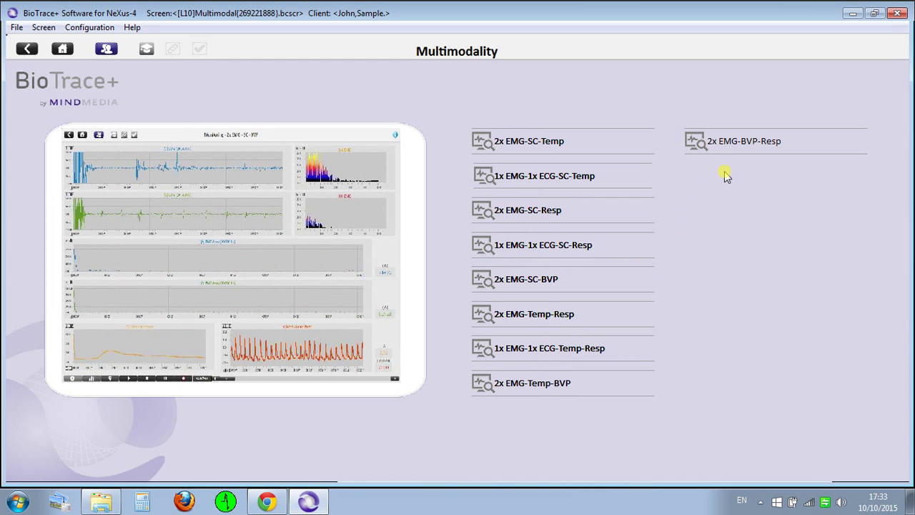
mouse_move(744, 143)
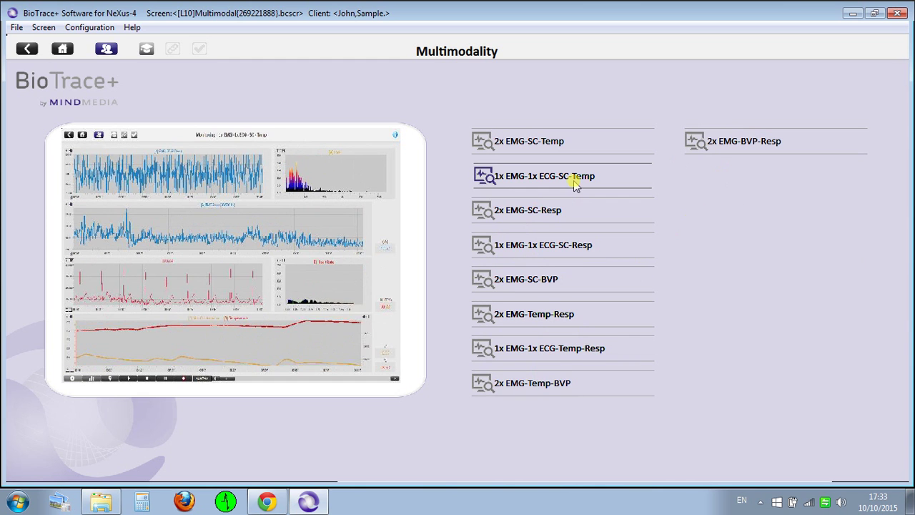
left_click(28, 50)
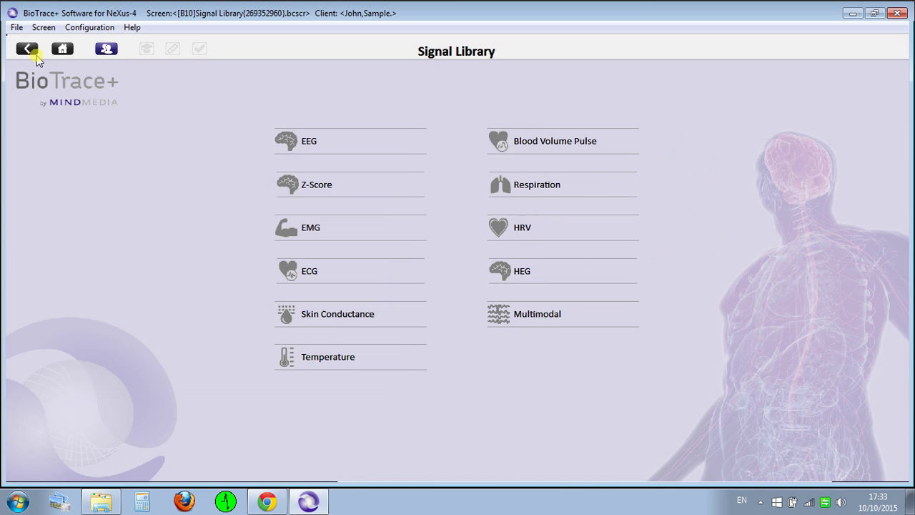
left_click(34, 56)
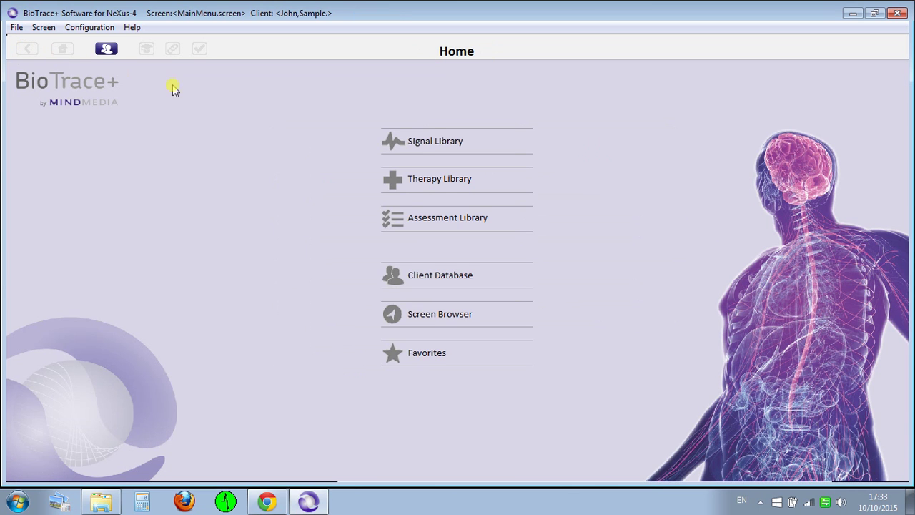
left_click(423, 181)
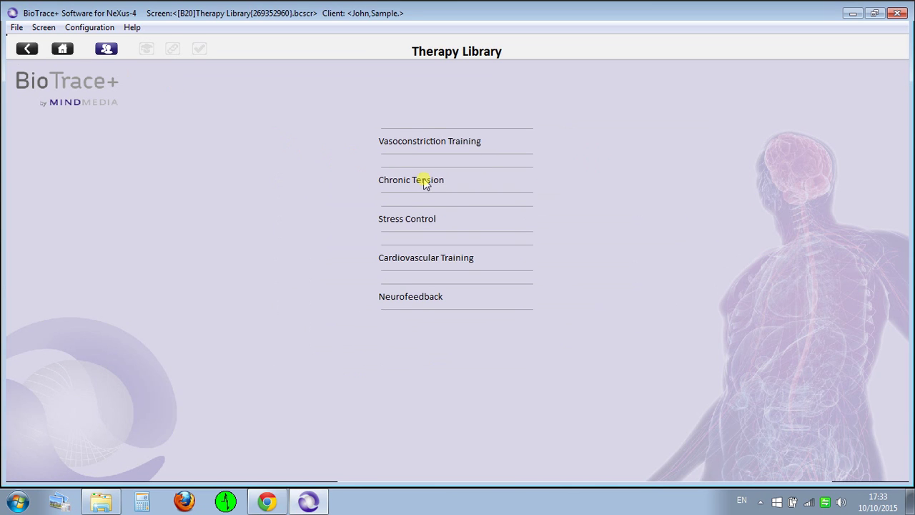
left_click(424, 181)
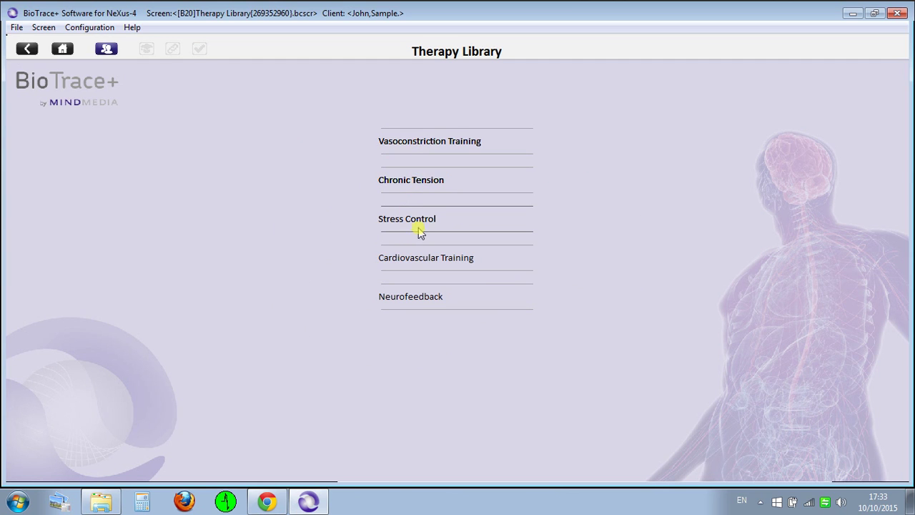
left_click(415, 144)
mouse_move(479, 139)
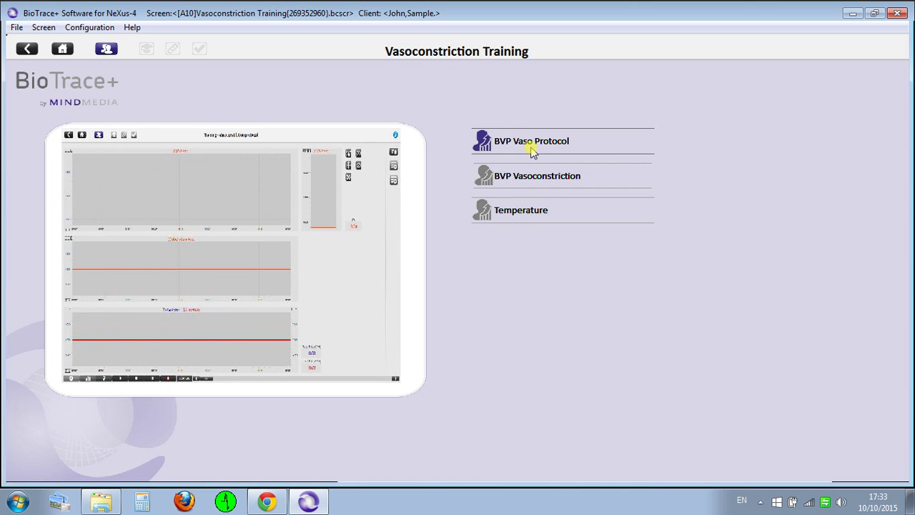
left_click(27, 49)
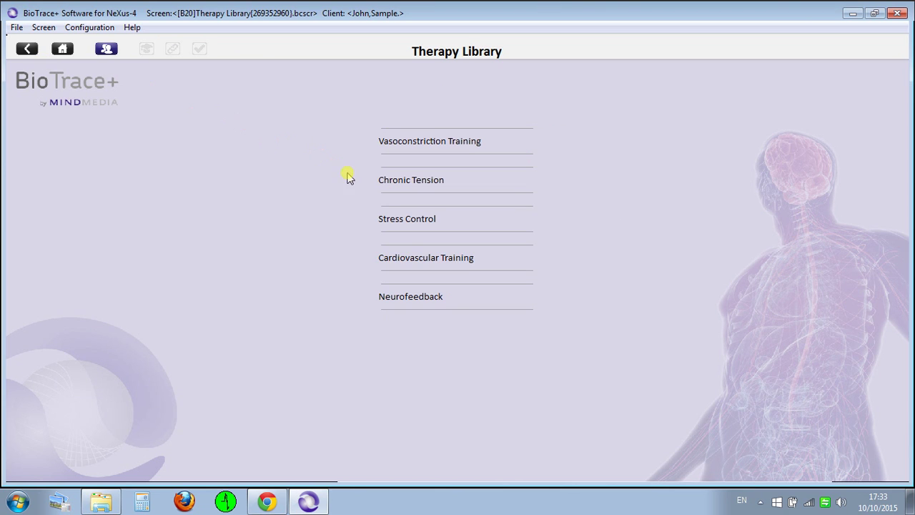
- Start EMG upper trapezius training from Stress Control, read the About EMG page, and return
left_click(404, 217)
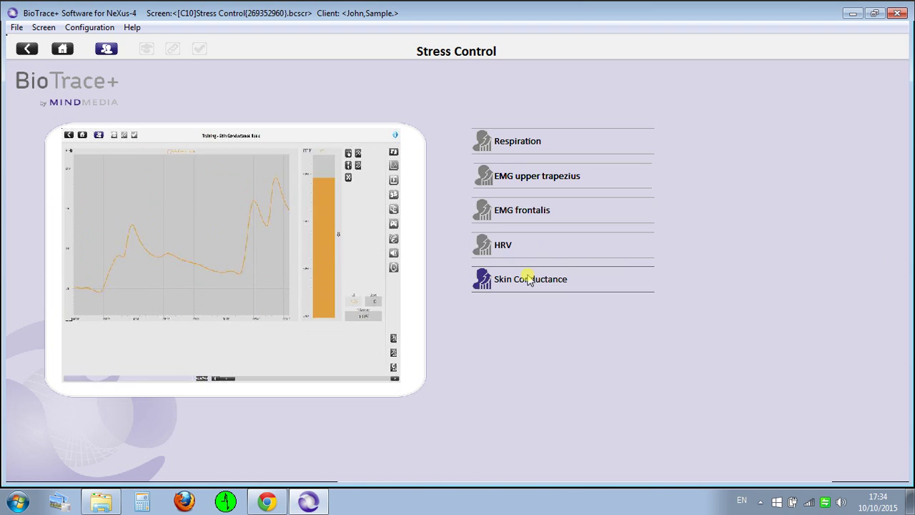
left_click(523, 177)
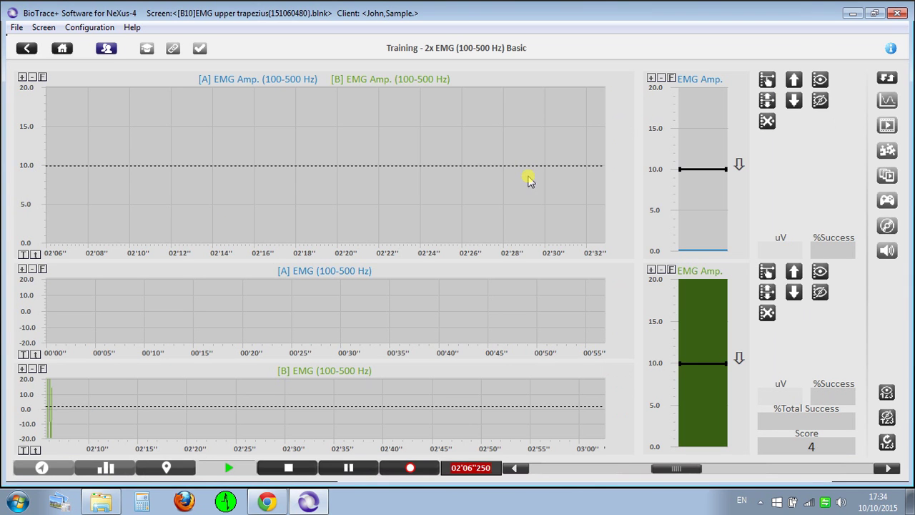
left_click(146, 50)
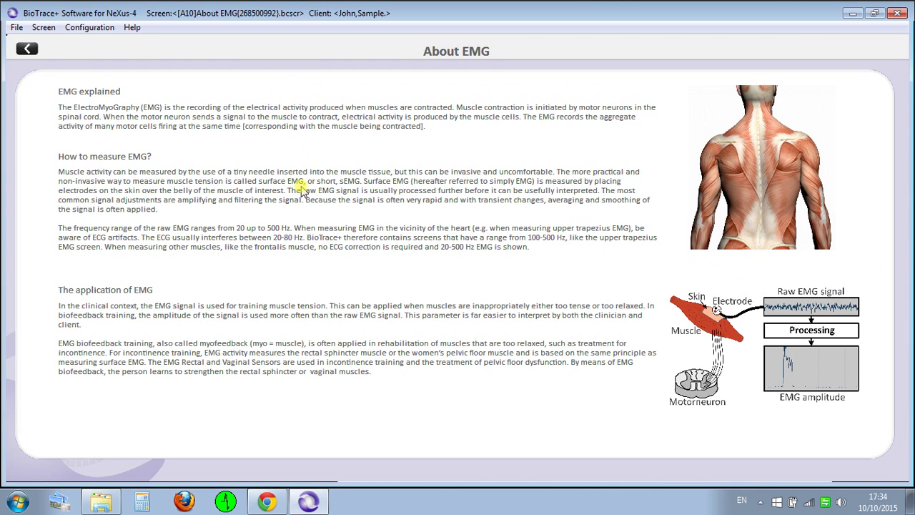
left_click(28, 48)
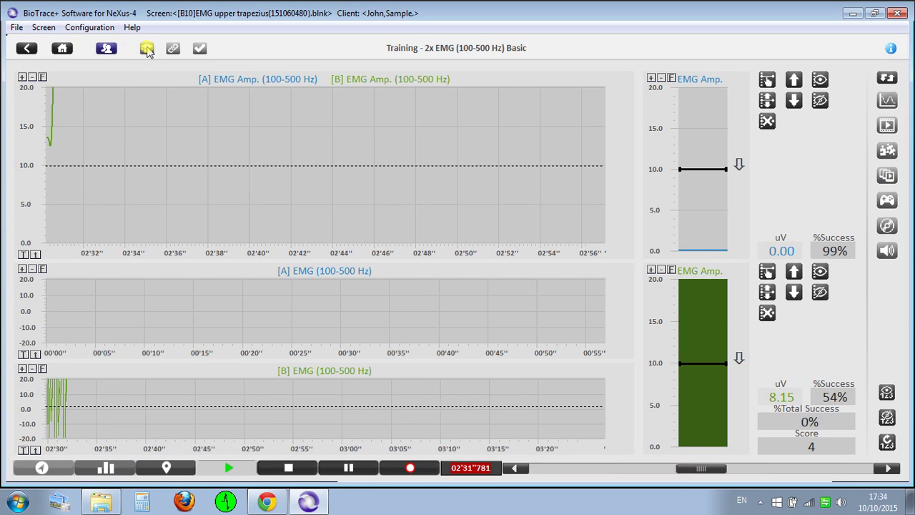
left_click(107, 52)
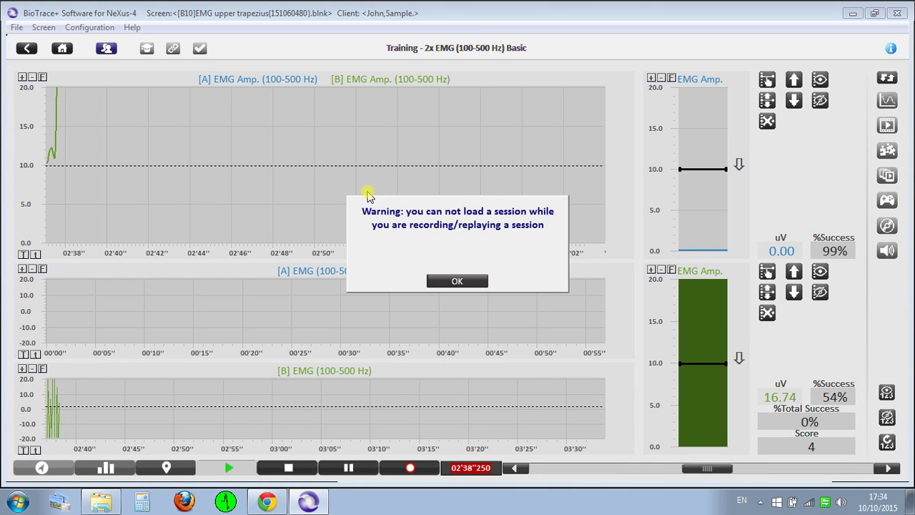
left_click(482, 285)
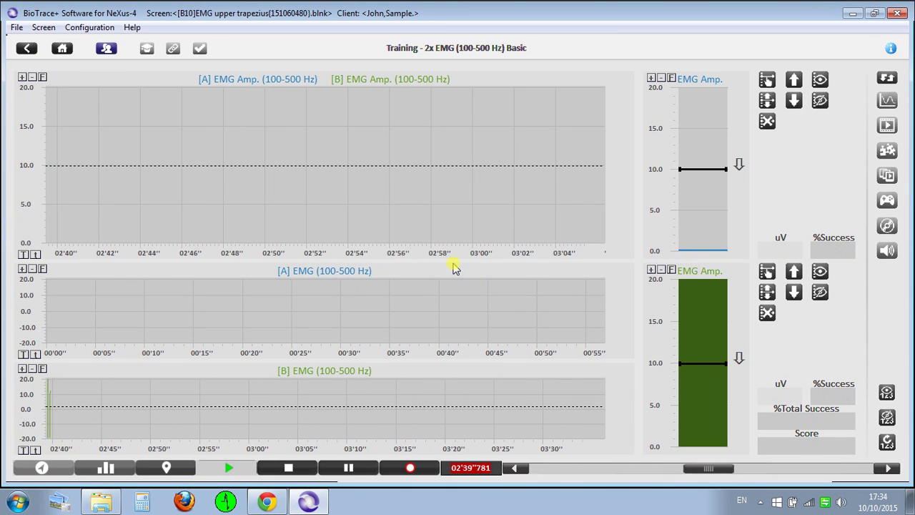
left_click(201, 51)
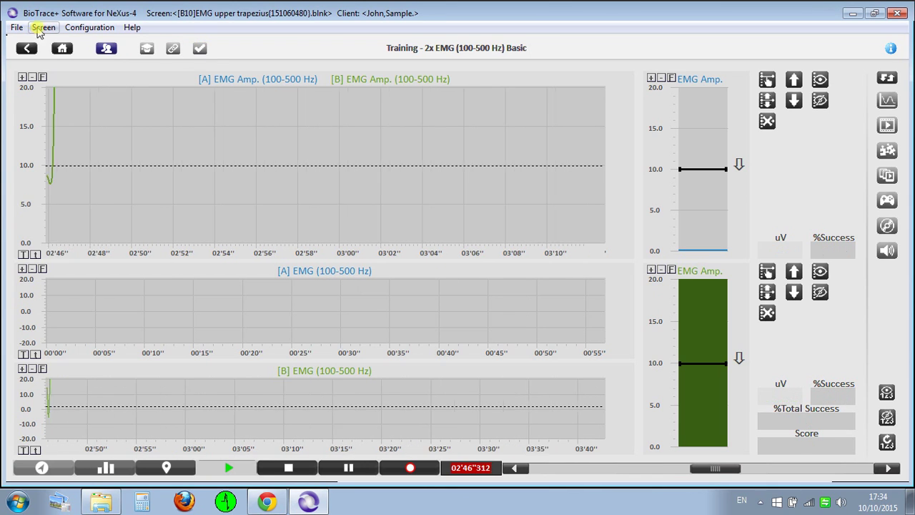
left_click(27, 49)
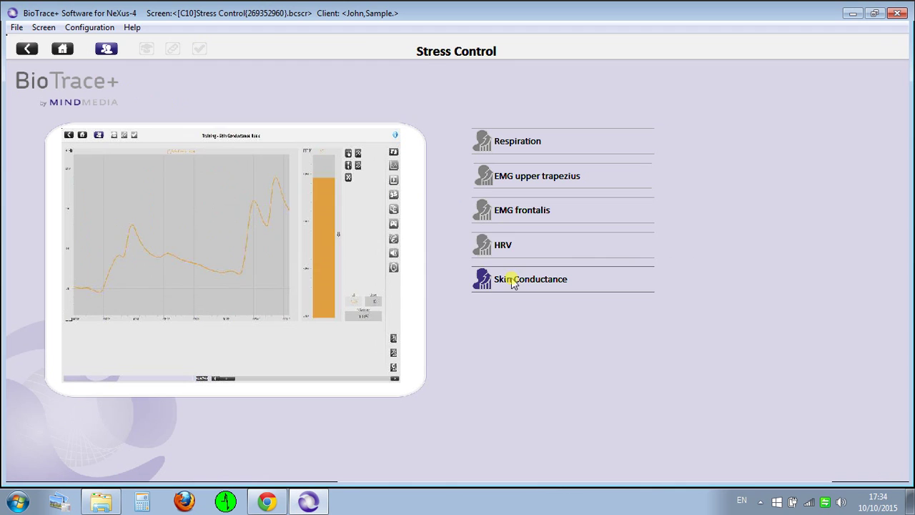
left_click(27, 50)
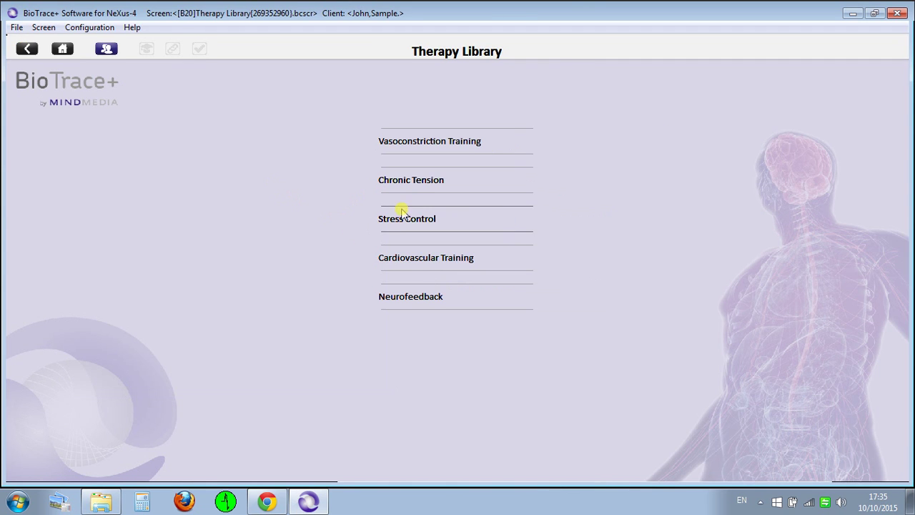
- Open the Neurofeedback category and start the Theta-Beta training screen
left_click(413, 297)
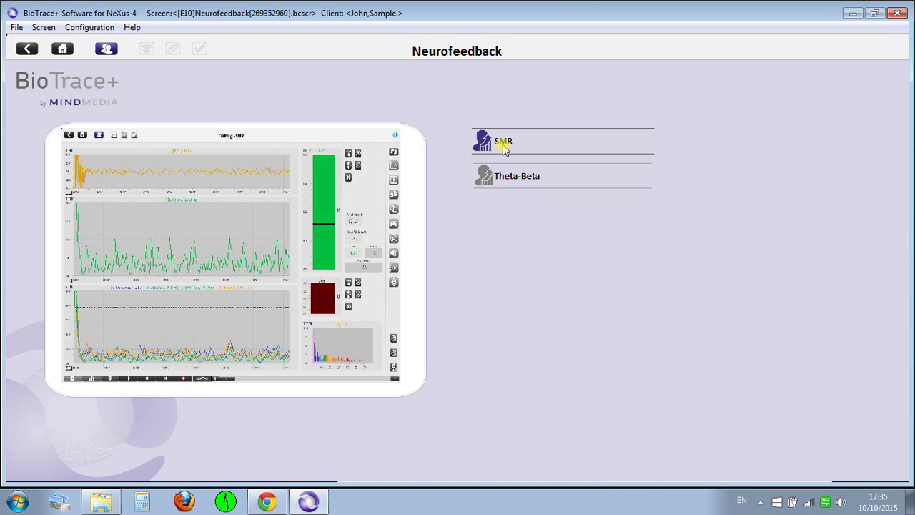
left_click(506, 184)
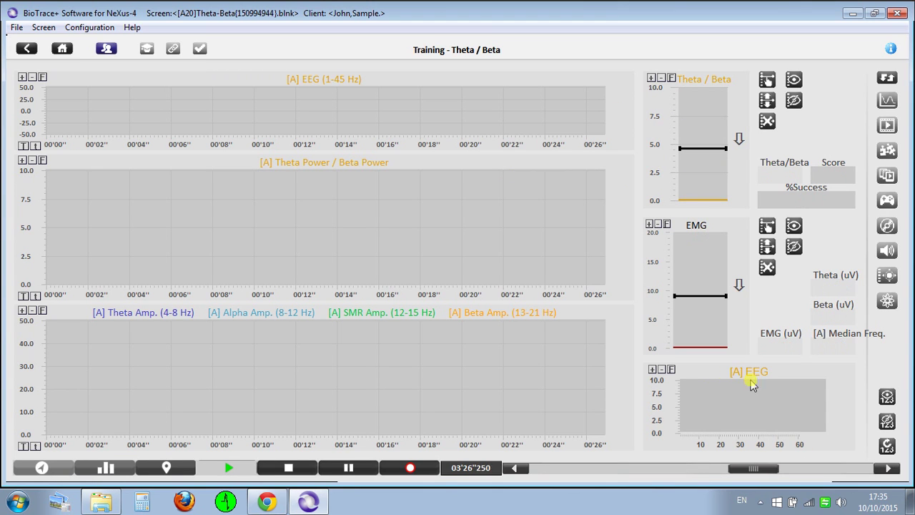
- Stop the running session, then load and replay the 23-06-2004 EEG: 1 Channel Cz session on Theta/Beta
left_click(288, 467)
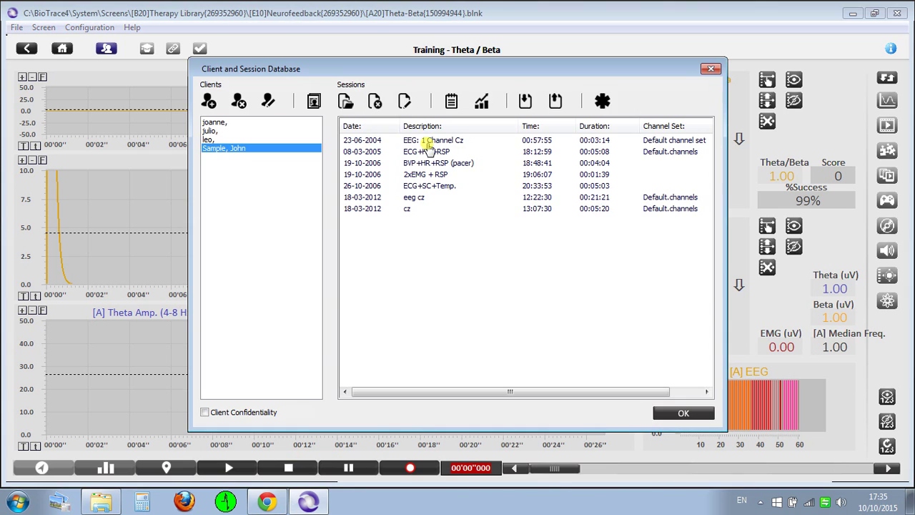
left_click(422, 140)
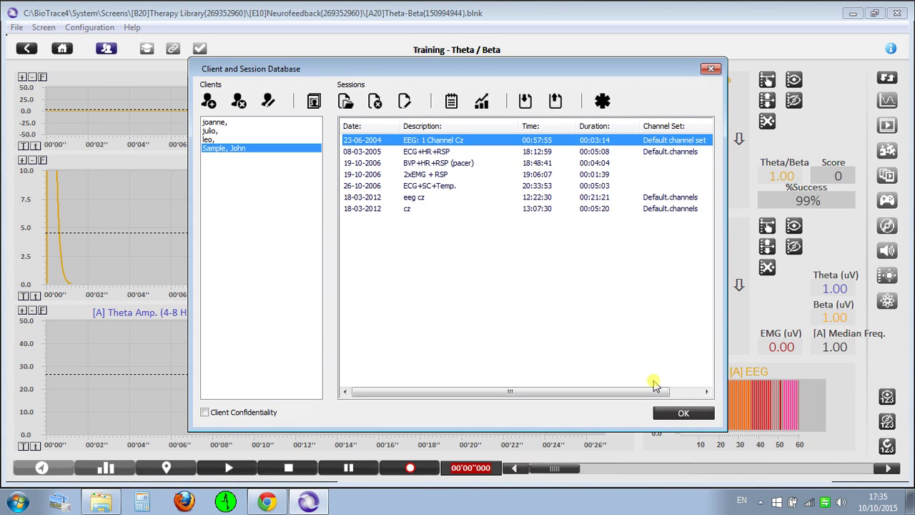
left_click(675, 412)
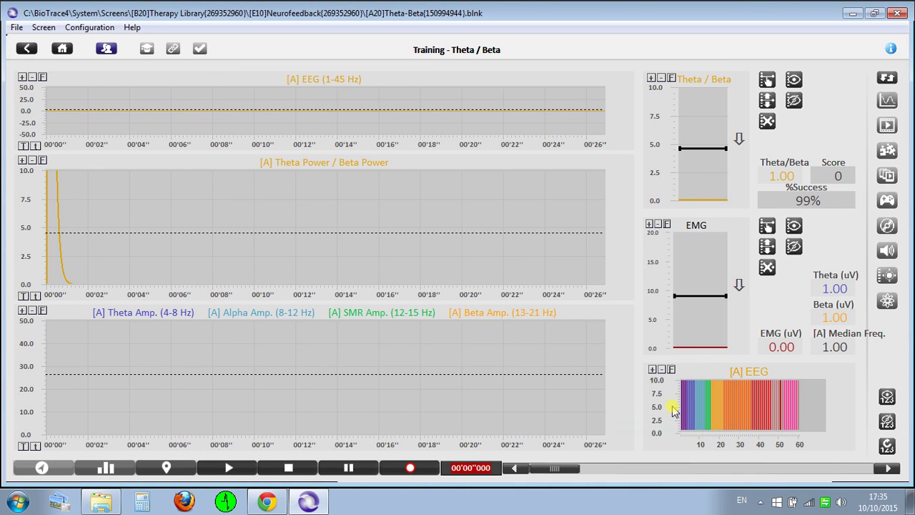
left_click(238, 468)
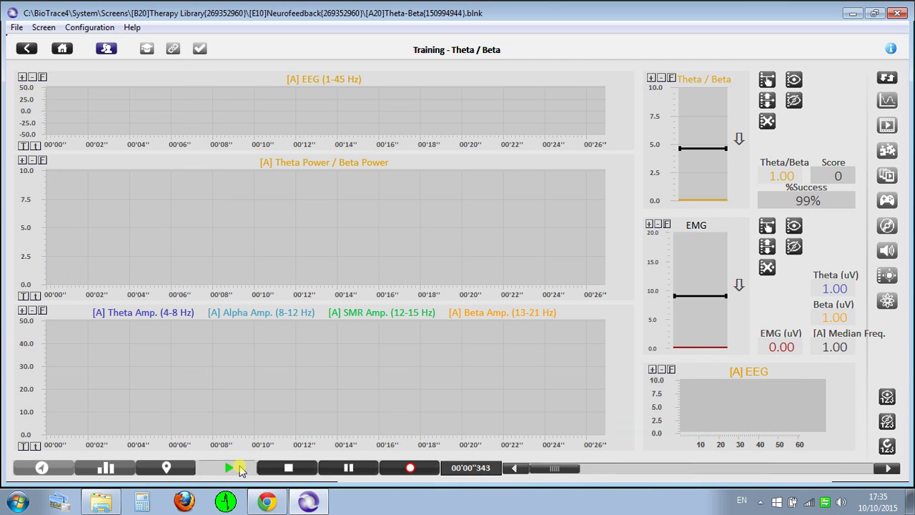
left_click(310, 468)
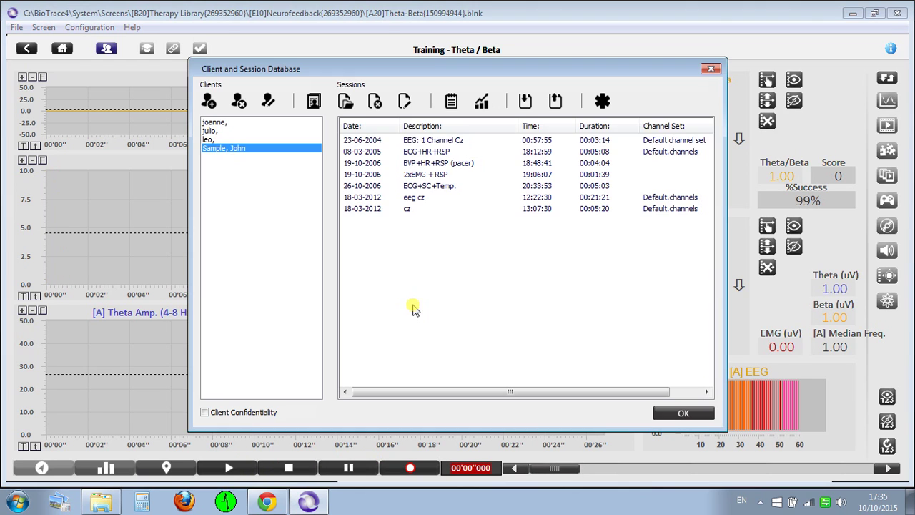
left_click(437, 140)
double_click(437, 140)
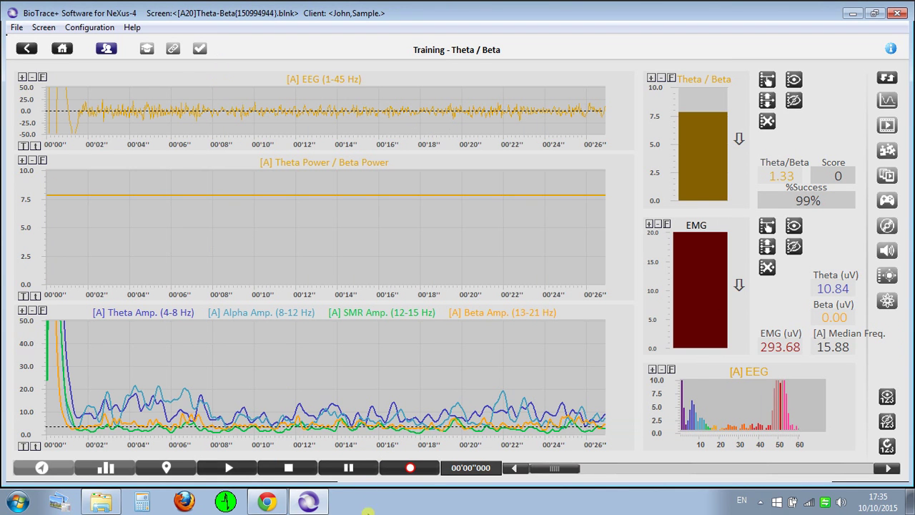
left_click(230, 469)
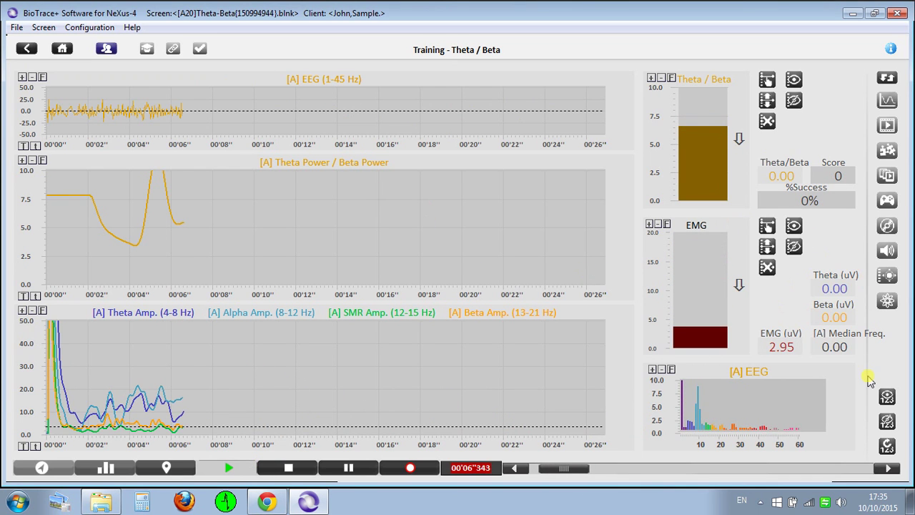
- Read the About Theta/Beta ratio page, then go back twice to the Neurofeedback protocol list
left_click(143, 48)
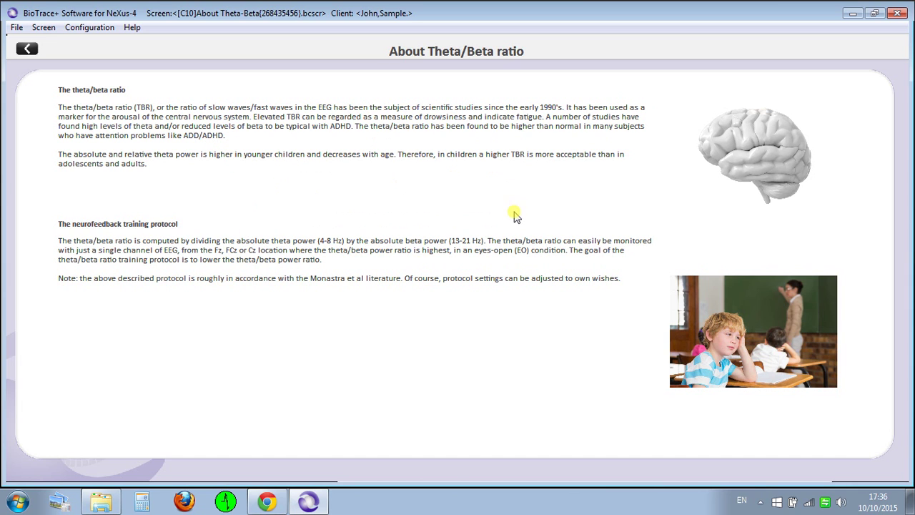
left_click(28, 50)
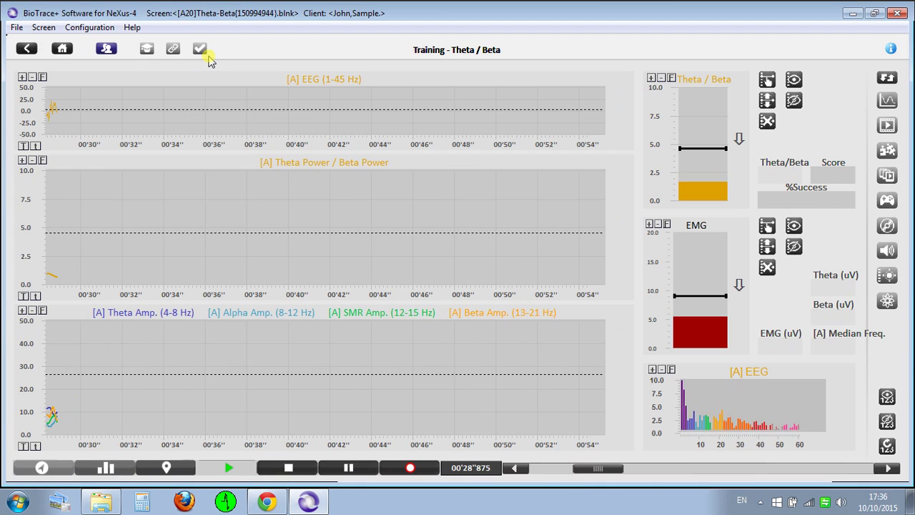
left_click(33, 50)
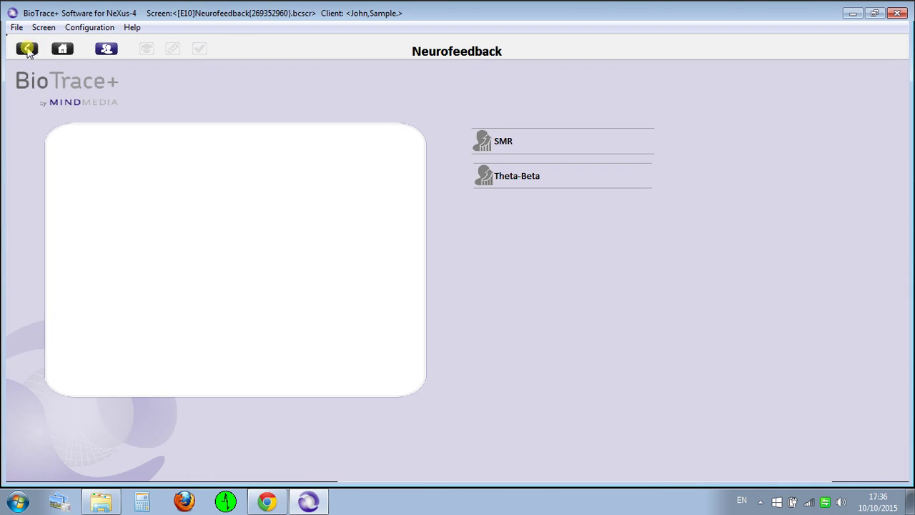
left_click(500, 142)
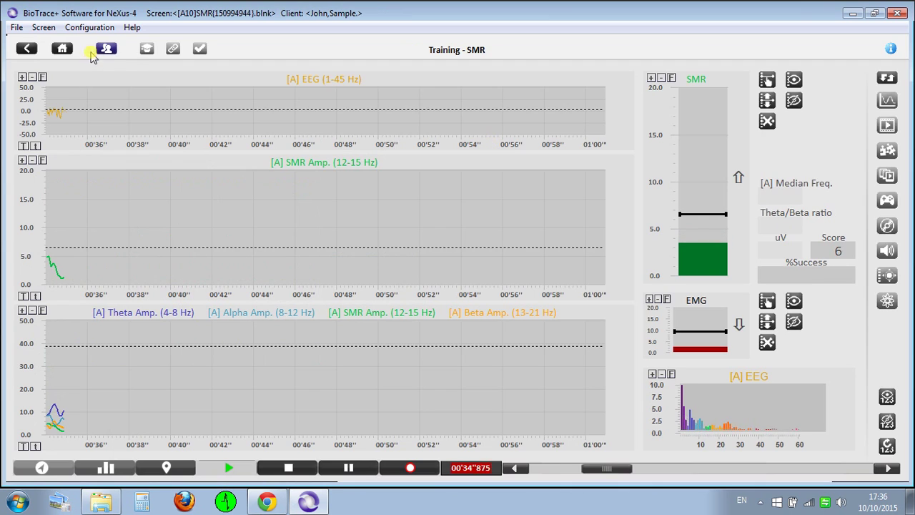
left_click(145, 50)
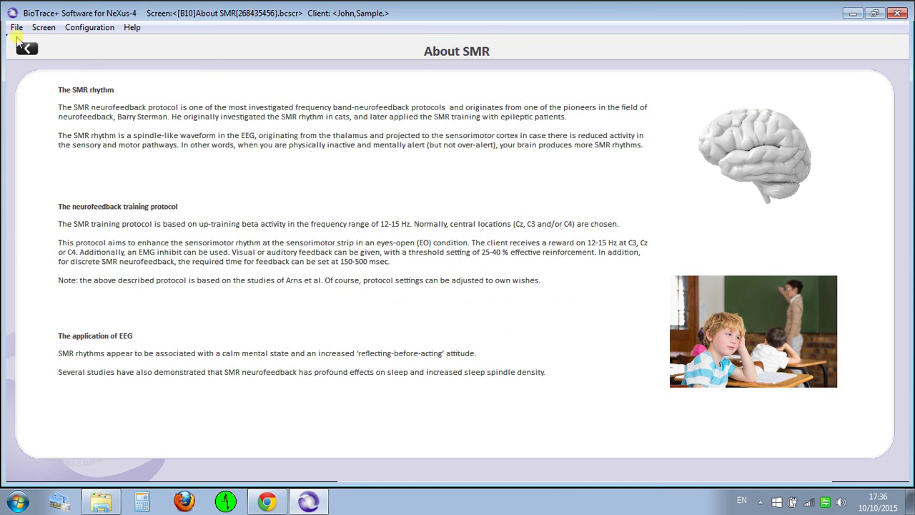
left_click(25, 47)
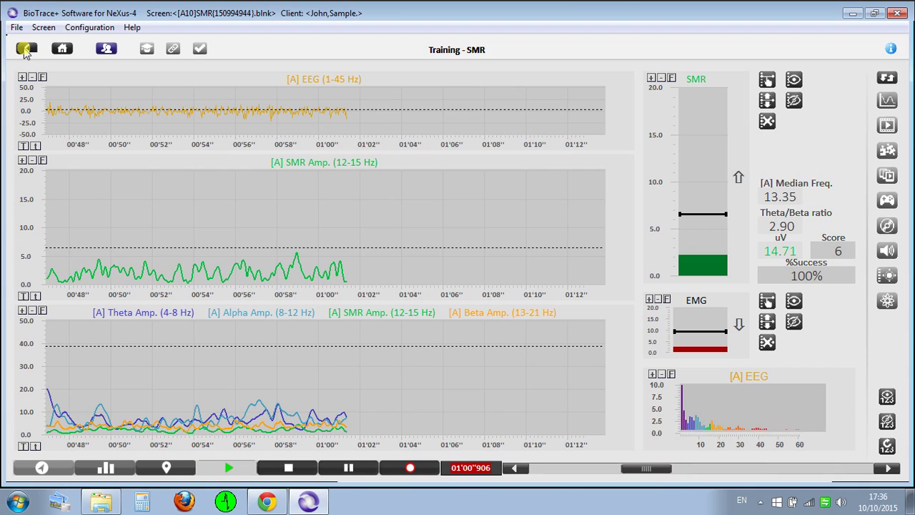
left_click(27, 49)
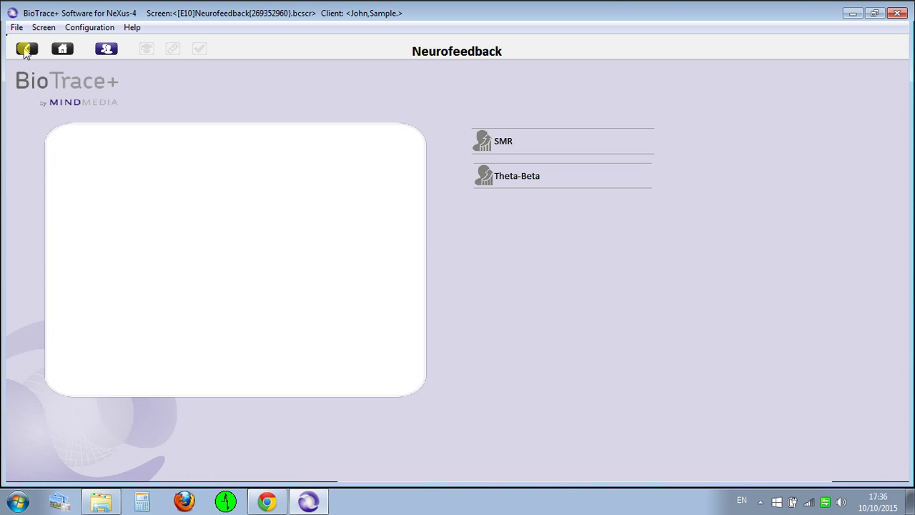
left_click(26, 49)
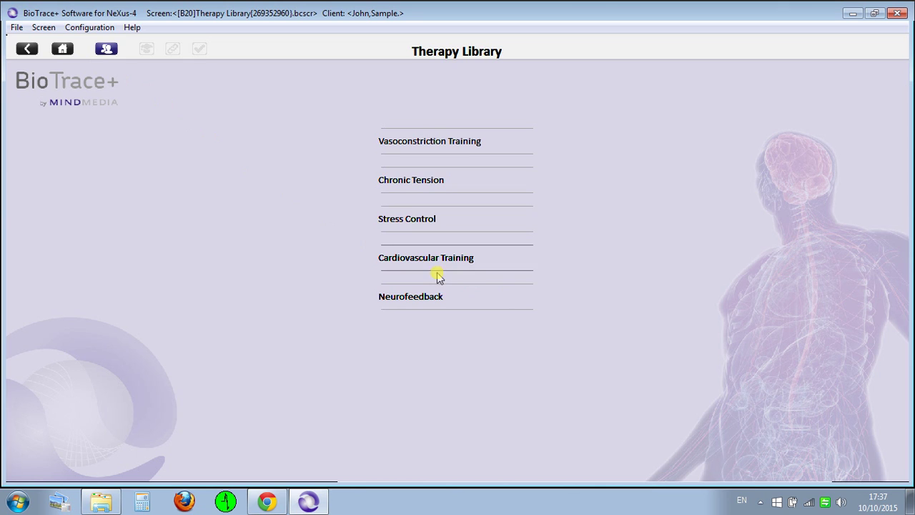
- Go back to the home menu and open Assessment Library > Stress tests
left_click(433, 300)
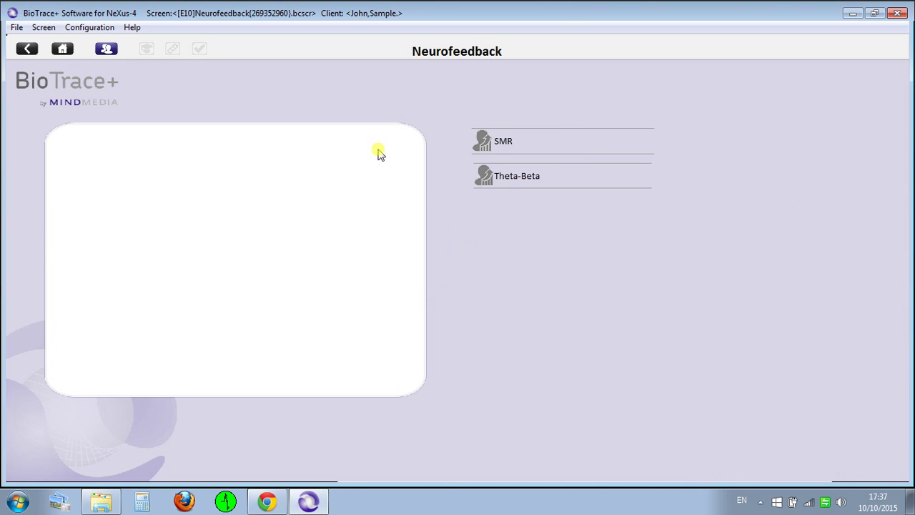
left_click(24, 52)
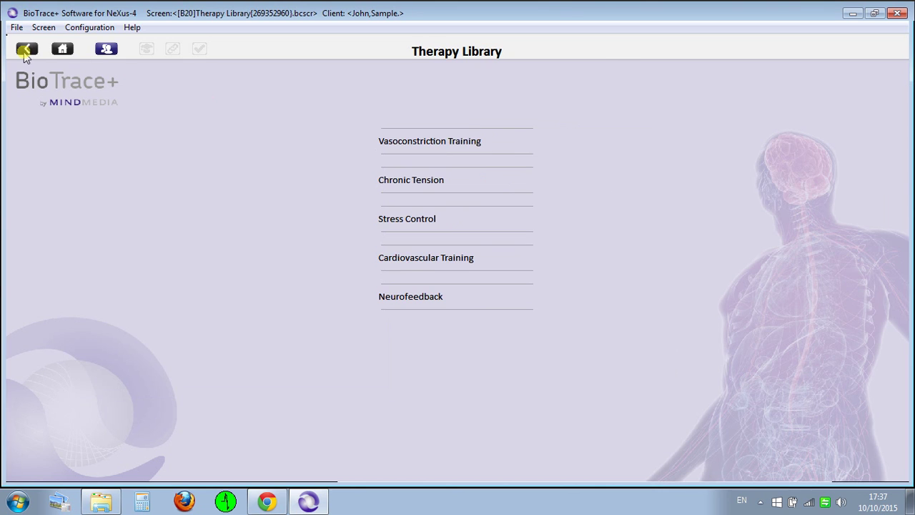
left_click(24, 52)
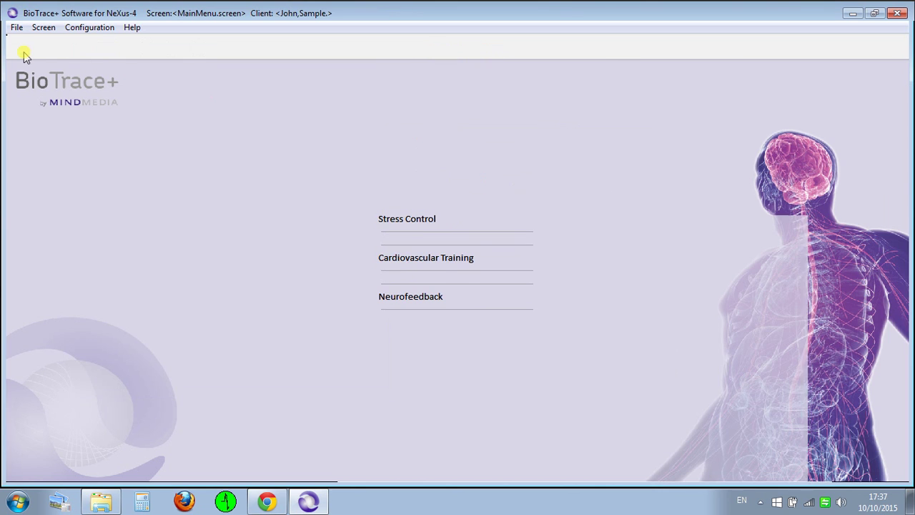
left_click(424, 224)
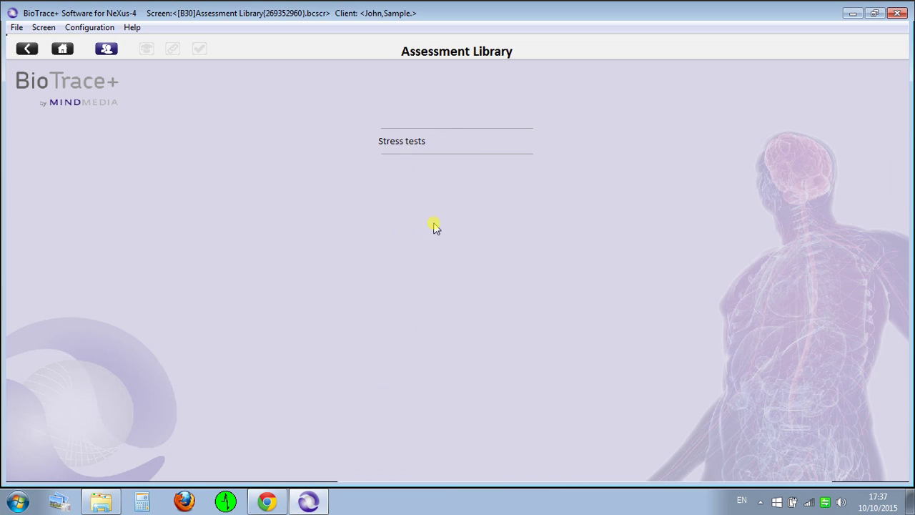
left_click(411, 142)
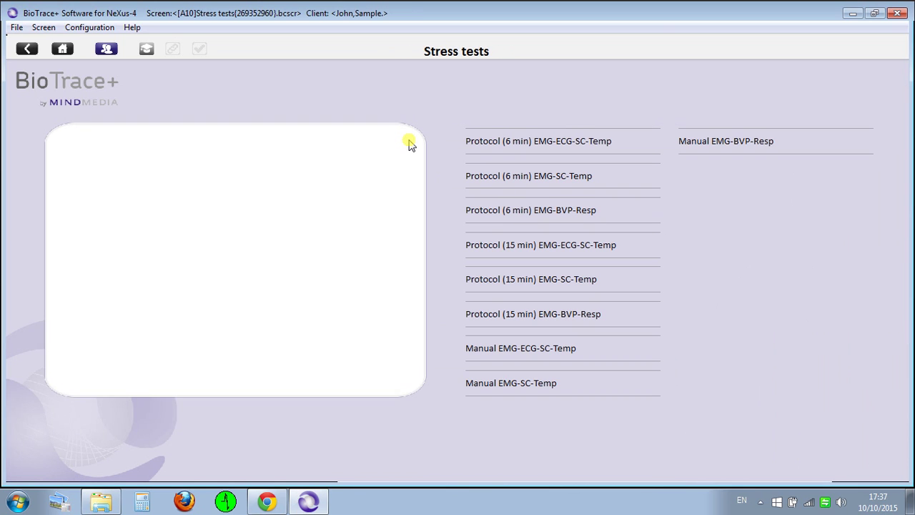
mouse_move(553, 133)
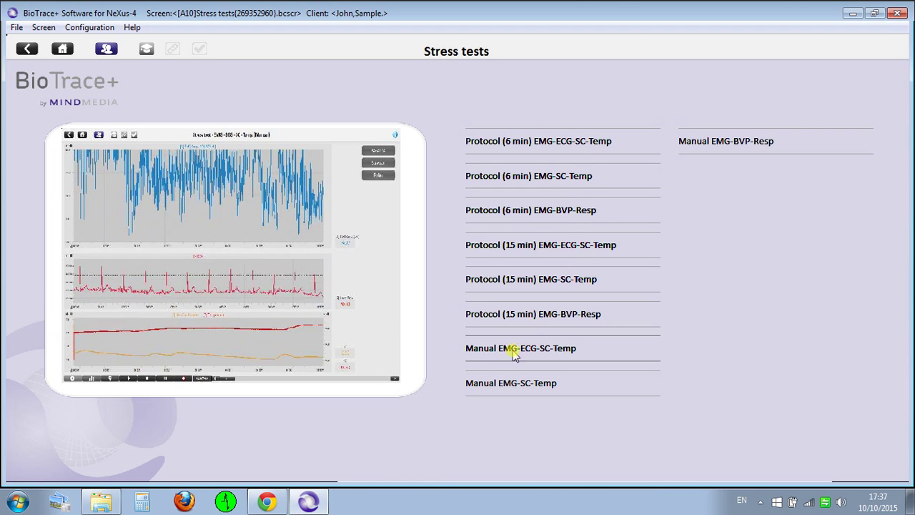
left_click(527, 153)
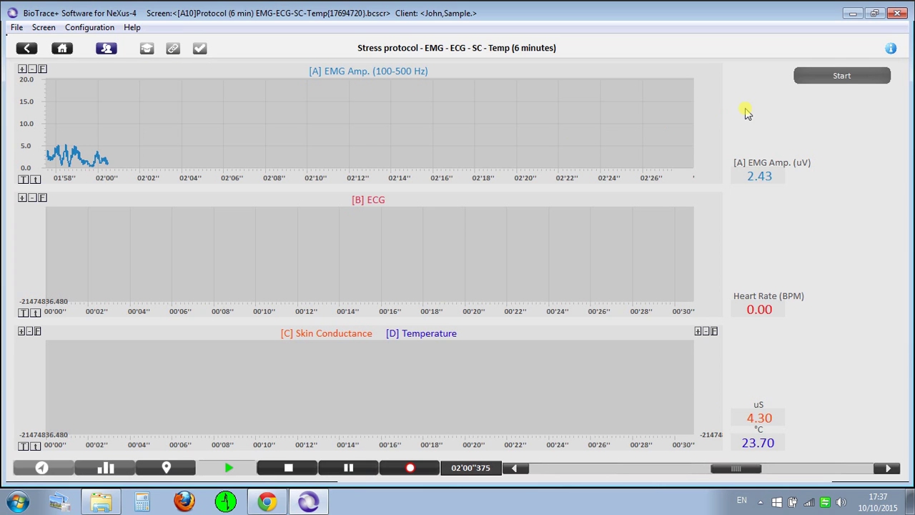
left_click(832, 76)
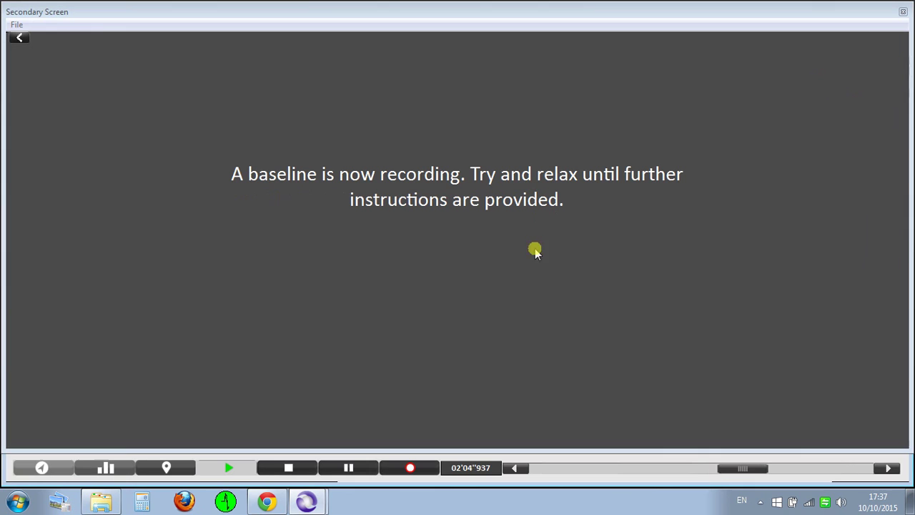
left_click(43, 467)
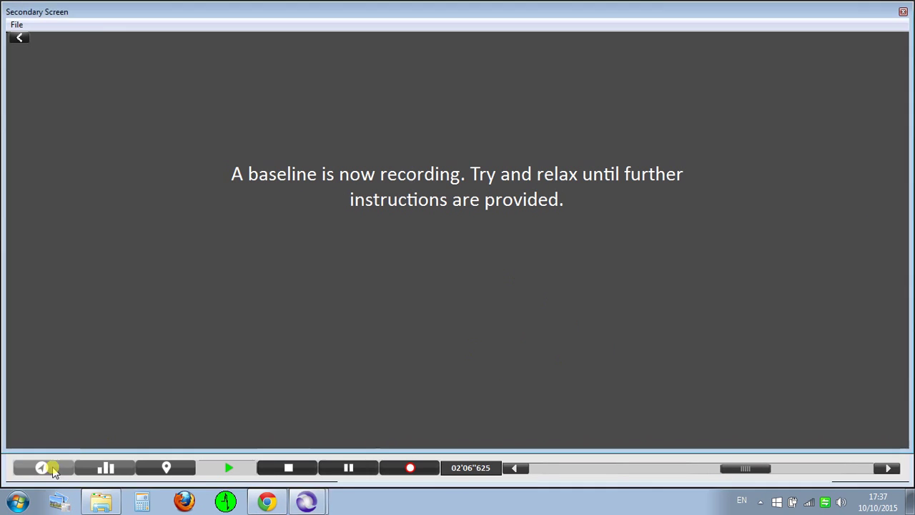
left_click(18, 37)
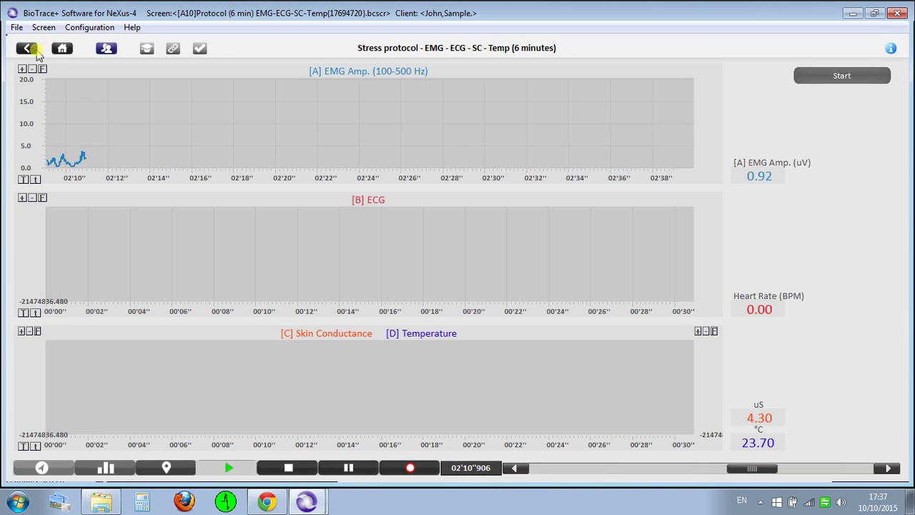
left_click(29, 49)
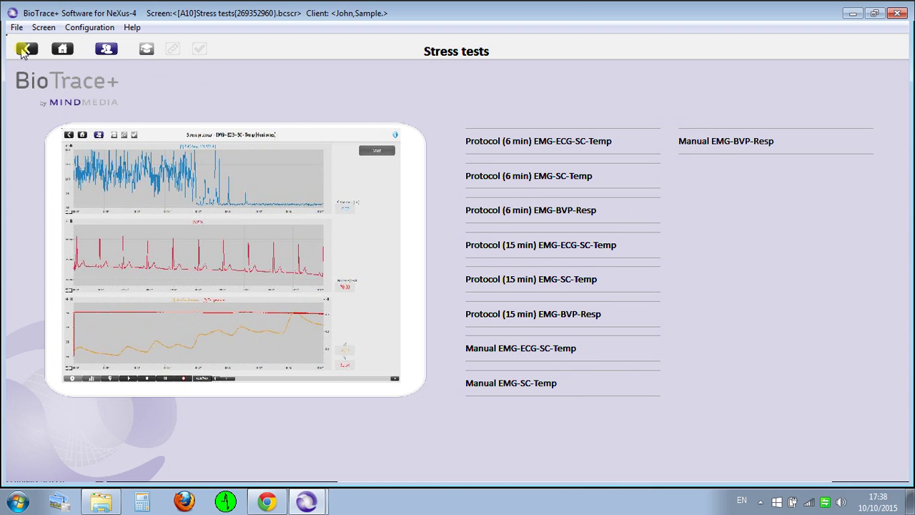
- From Home, load leandro full feedback.screen from the leandro teste folder and reopen the screen browser
left_click(25, 50)
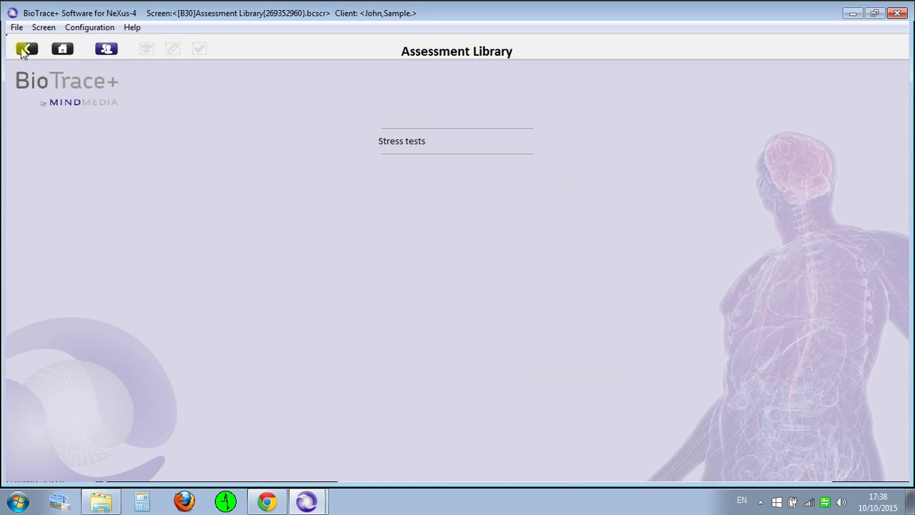
left_click(24, 51)
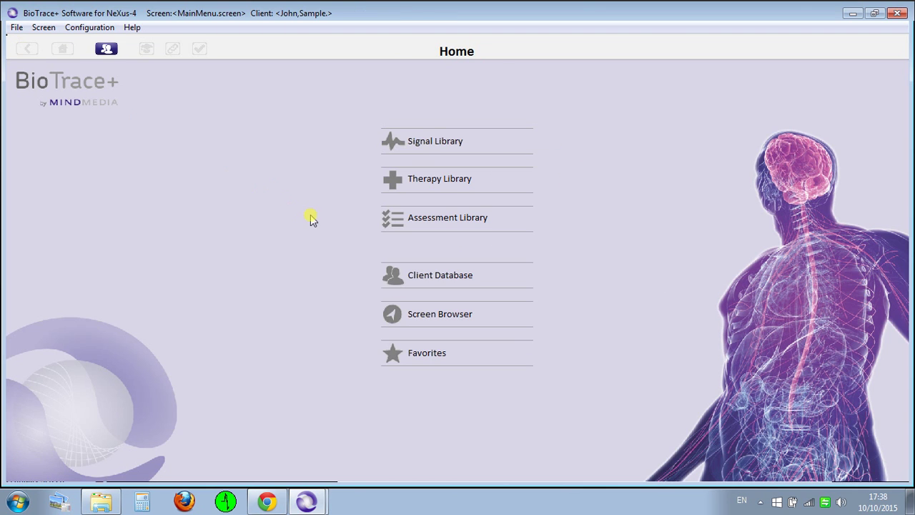
left_click(438, 318)
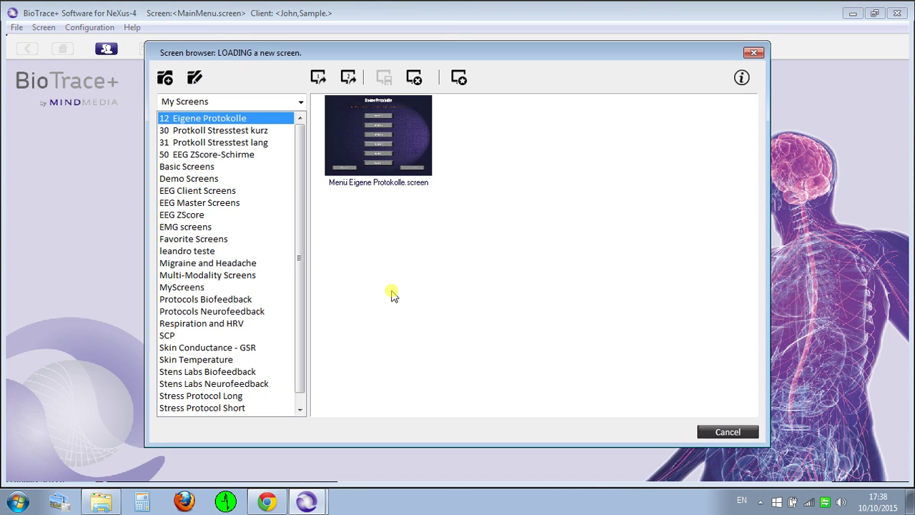
left_click(205, 250)
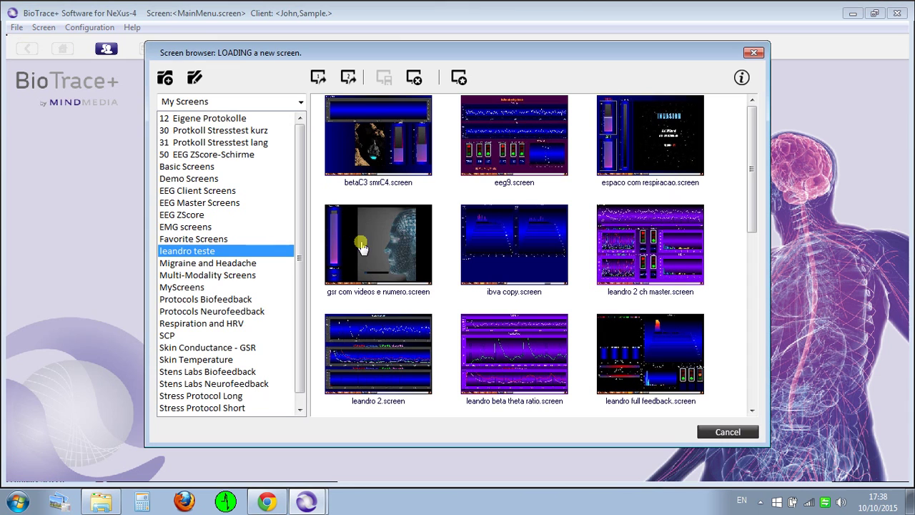
left_click(635, 336)
double_click(636, 336)
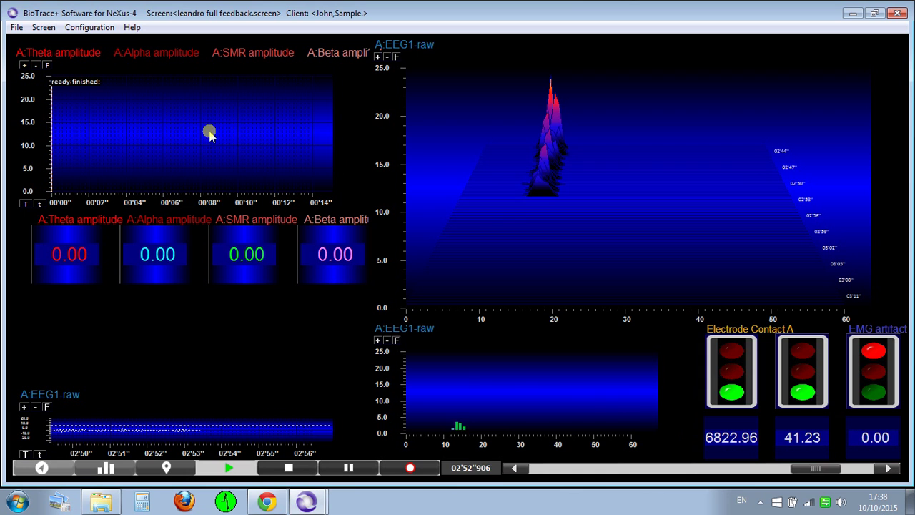
key("ctrl+o")
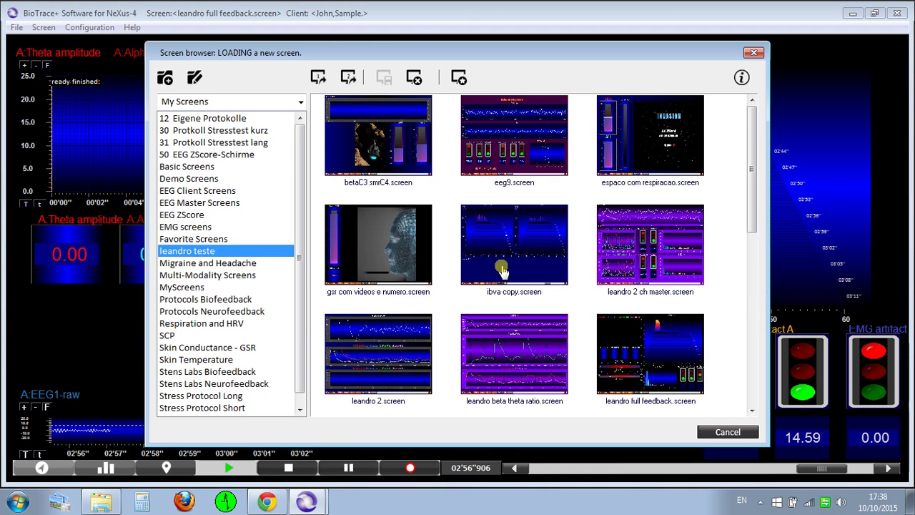
- Load leandro mais um.screen from the thumbnail grid and reopen the screen browser over it
scroll(500, 265, "down", 5)
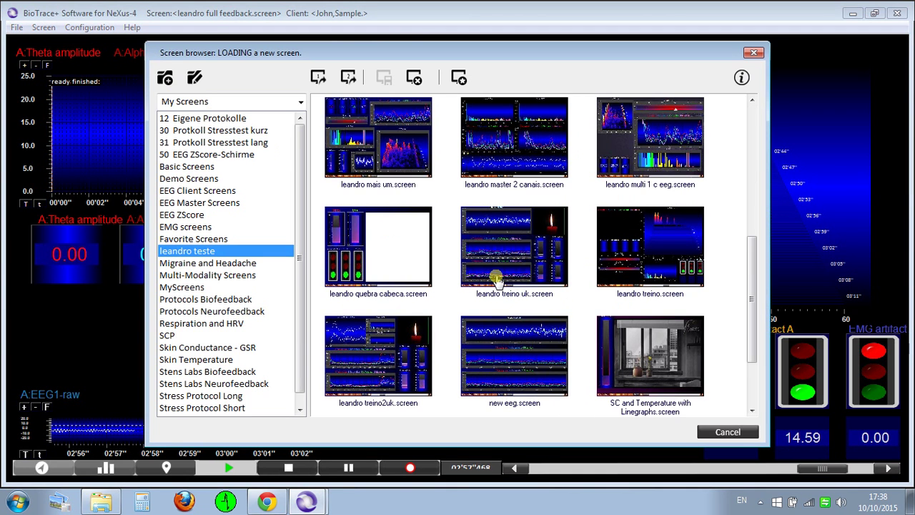
left_click(385, 163)
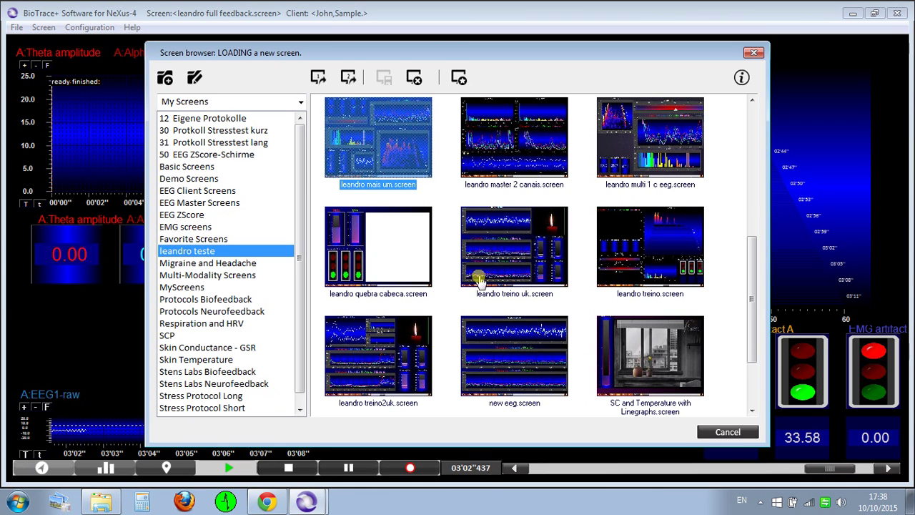
double_click(350, 163)
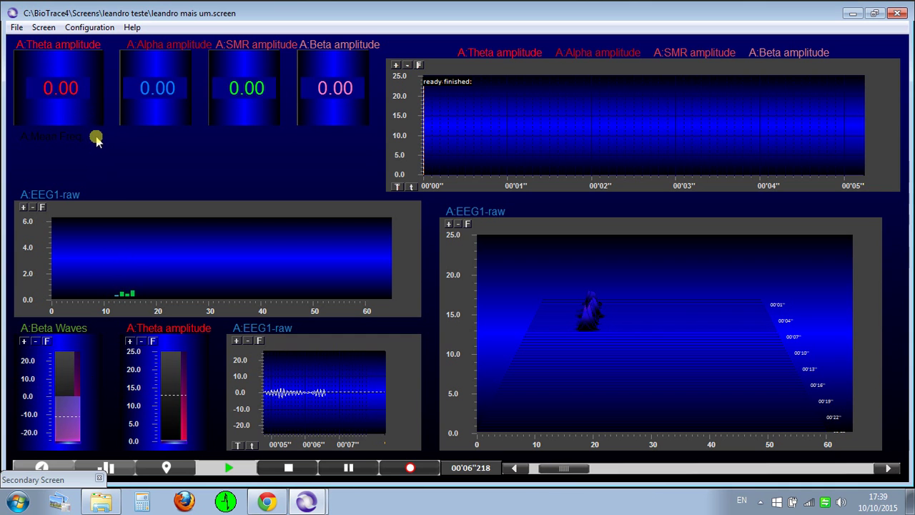
double_click(43, 49)
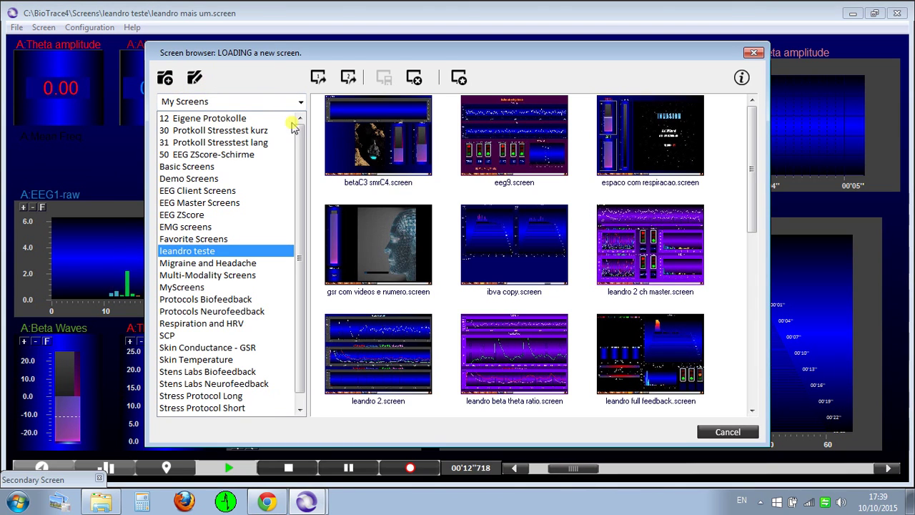
- Browse 12 Eigene Protokolle to the SCP folder and select the SCP Training 3.screen thumbnail
left_click(204, 118)
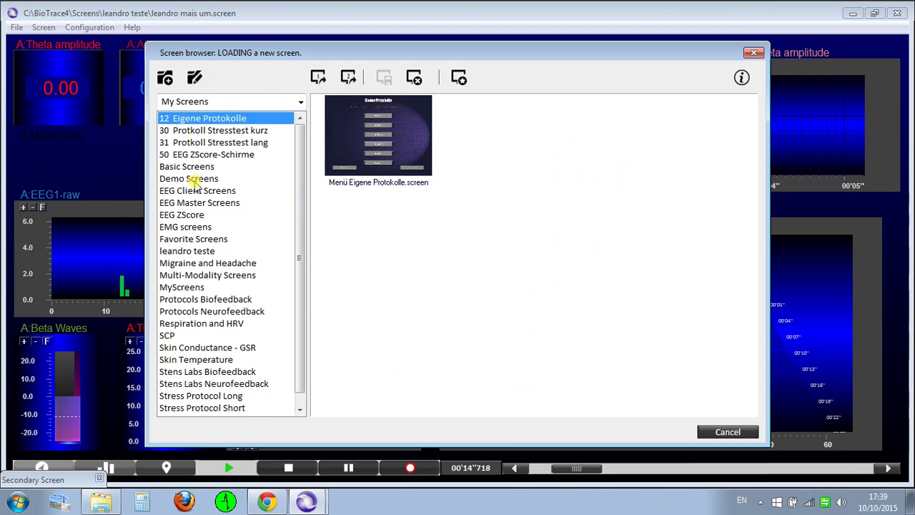
scroll(247, 250, "down", 1)
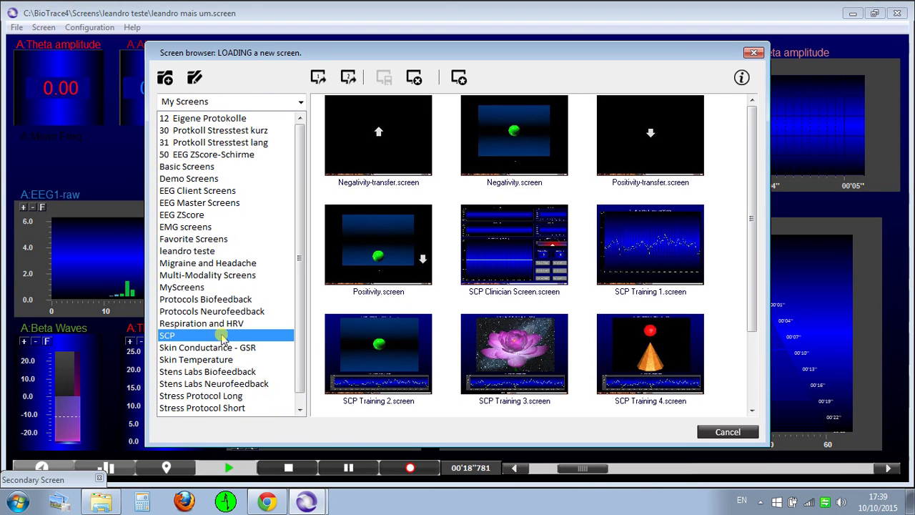
left_click(287, 468)
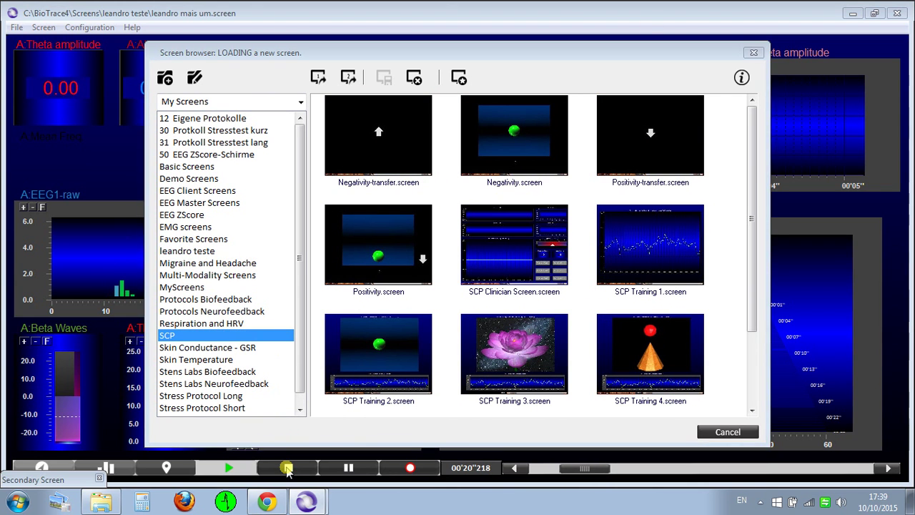
left_click(627, 337)
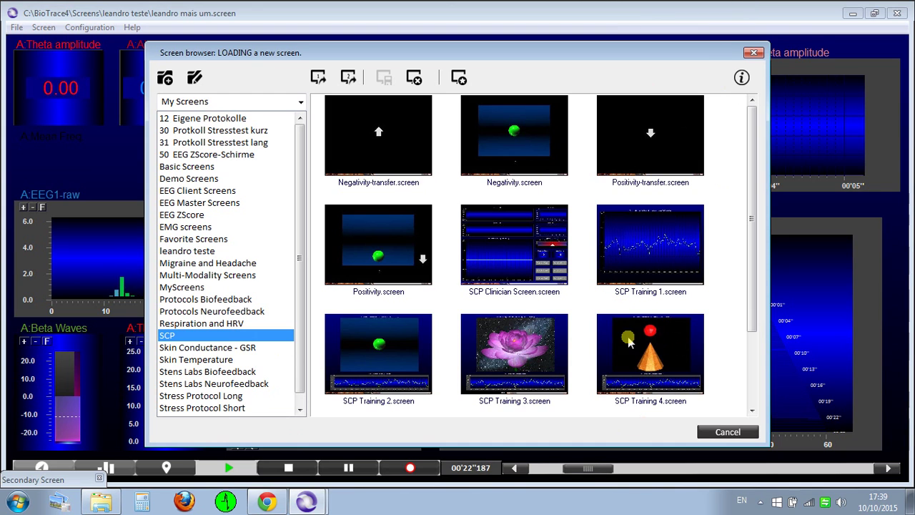
left_click(528, 354)
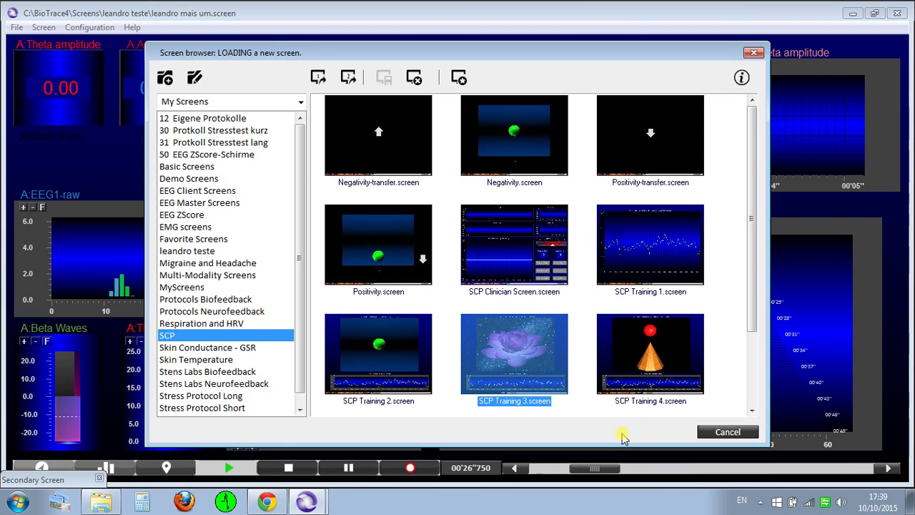
left_click(564, 384)
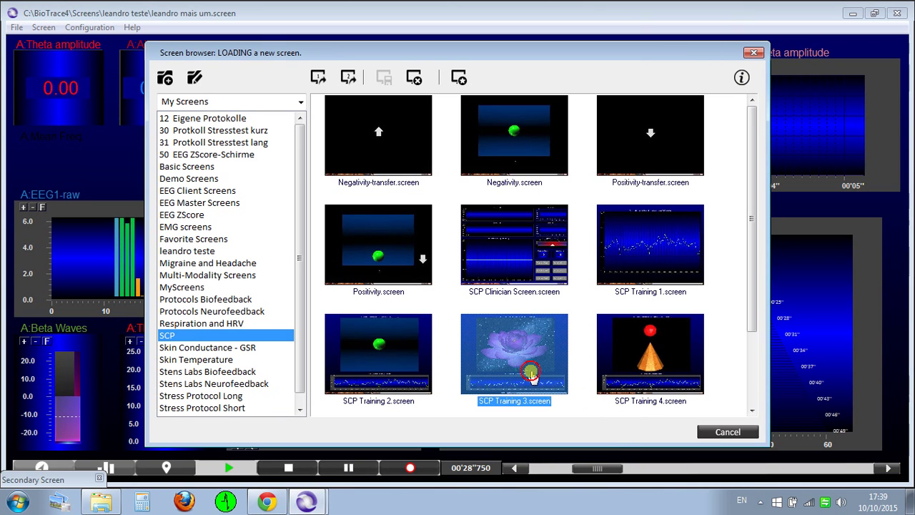
- Load the SCP Training 3 flower exercise, stop its session, and look through the File and Screen menus
double_click(531, 370)
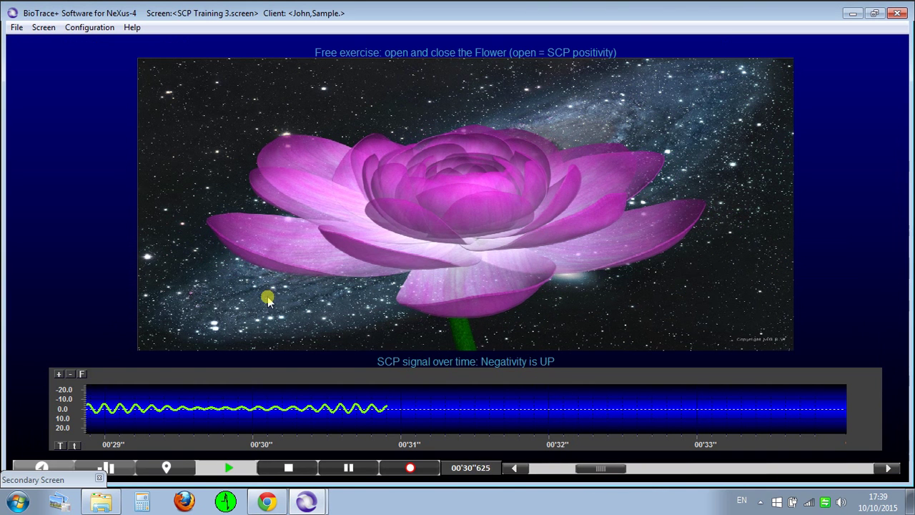
left_click(283, 468)
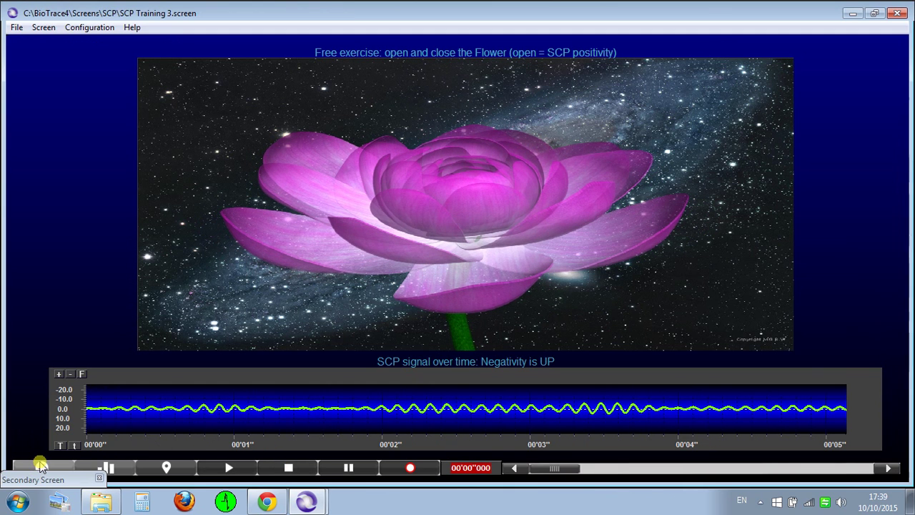
left_click(17, 27)
left_click(43, 29)
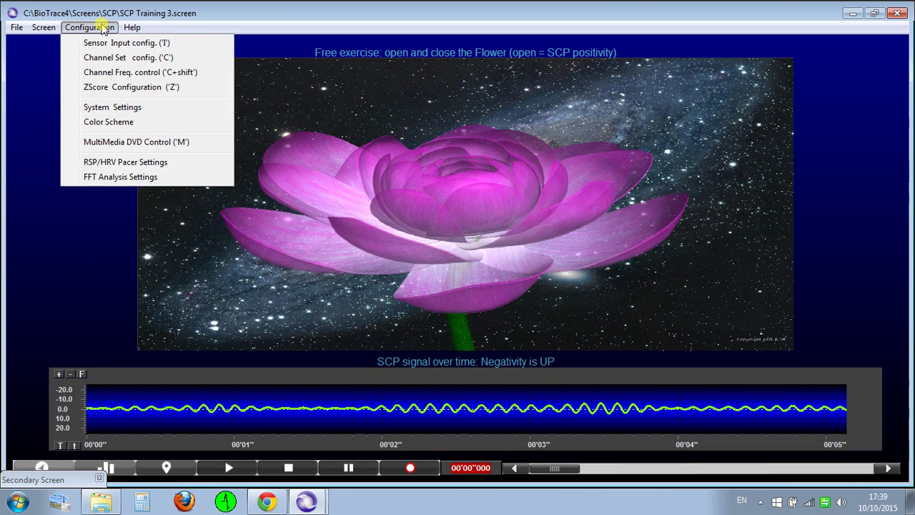
mouse_move(132, 27)
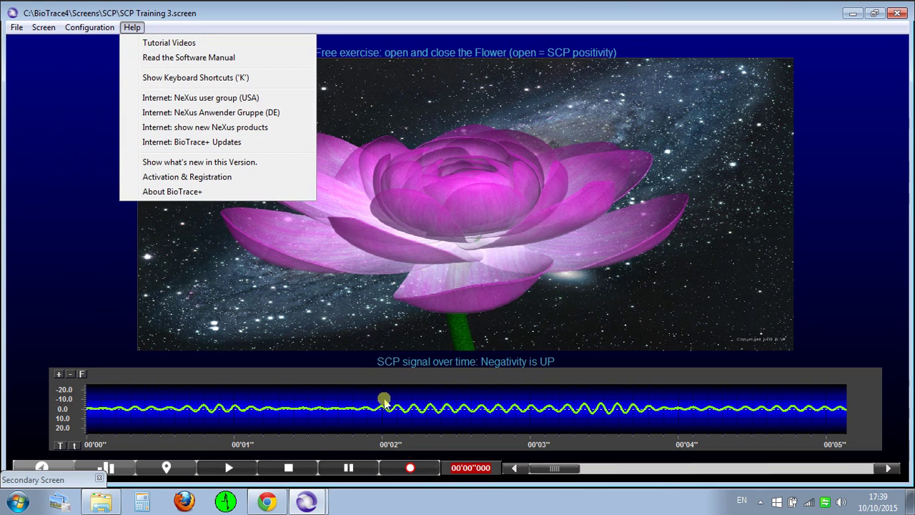
left_click(287, 466)
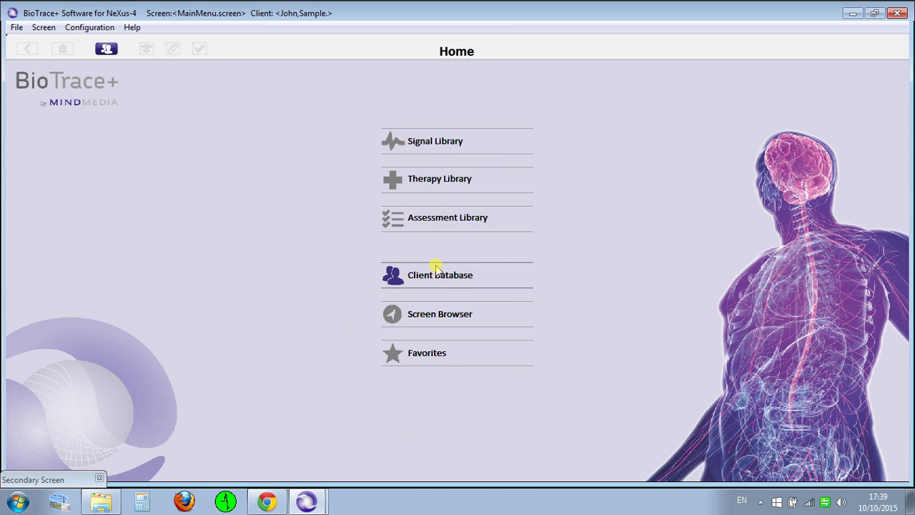
- Go to Signal Library and choose the EEG category
left_click(439, 150)
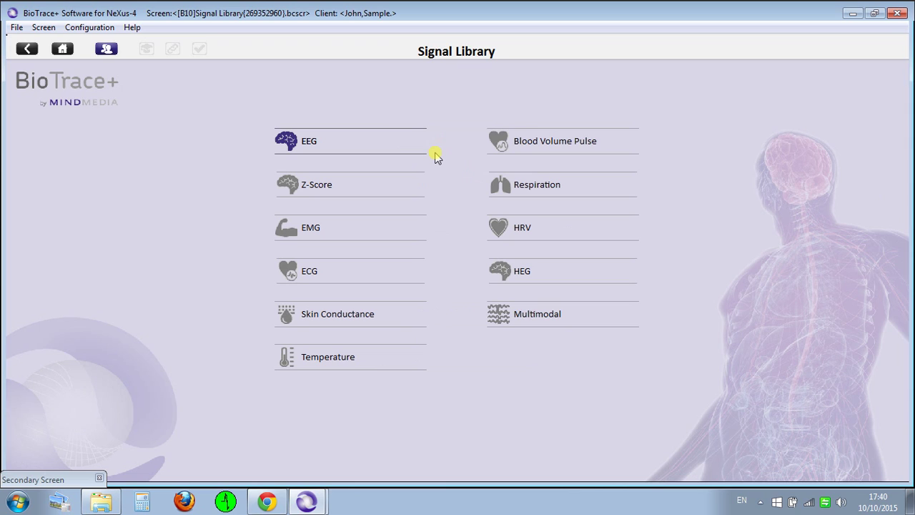
left_click(393, 143)
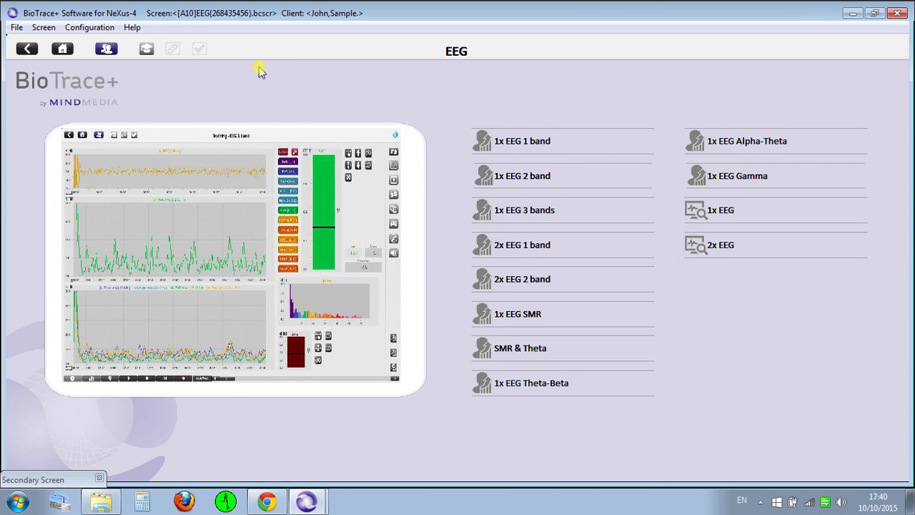
- Open the 1x EEG 1 band training screen and view its About EEG page
left_click(527, 142)
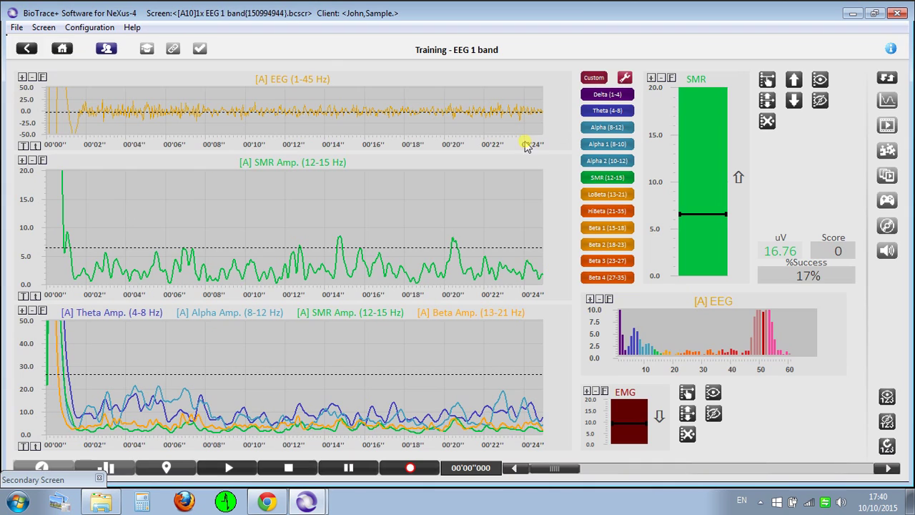
left_click(147, 48)
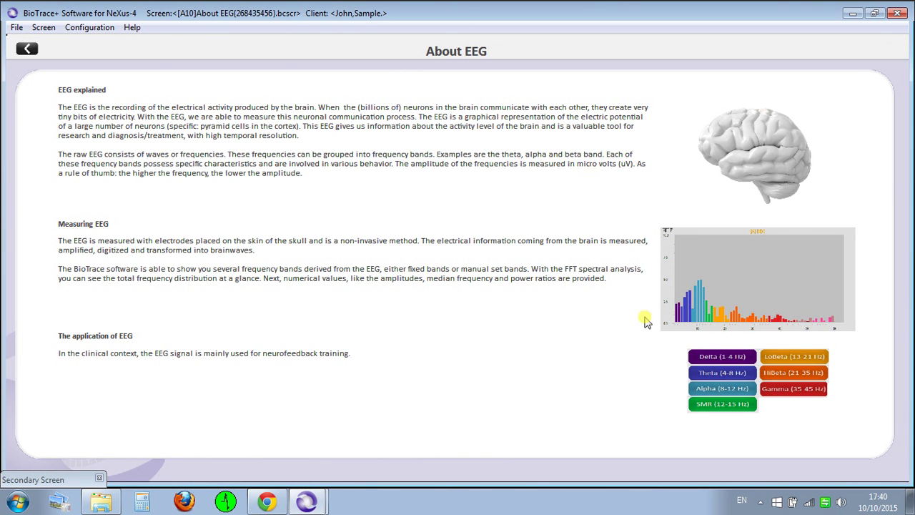